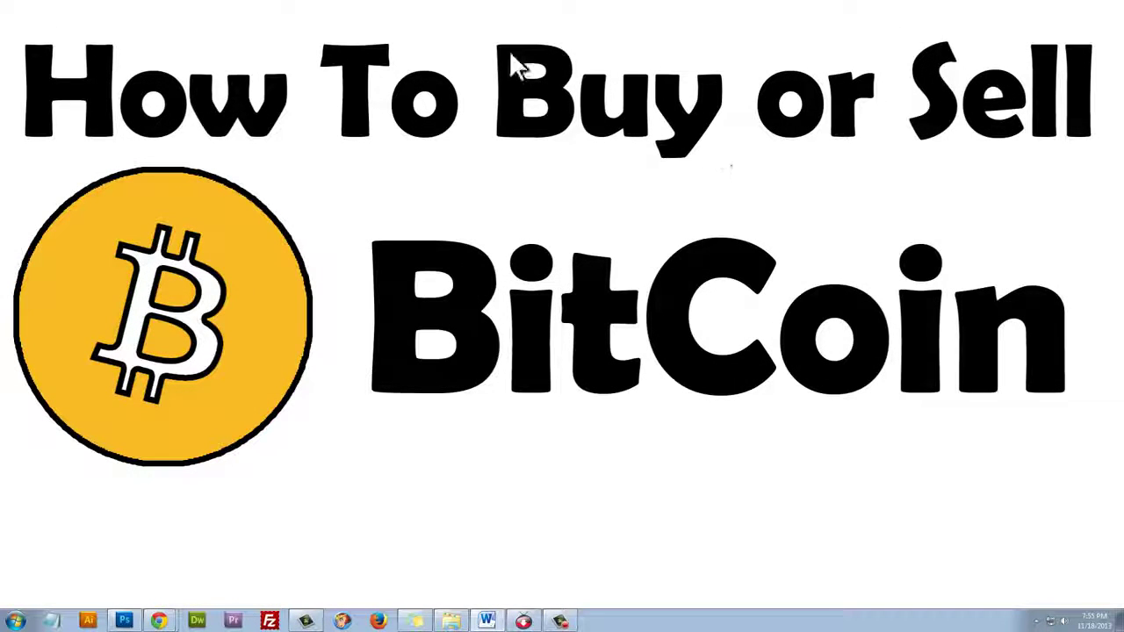
drag(479, 27, 746, 162)
drag(900, 40, 1107, 155)
drag(344, 222, 1083, 465)
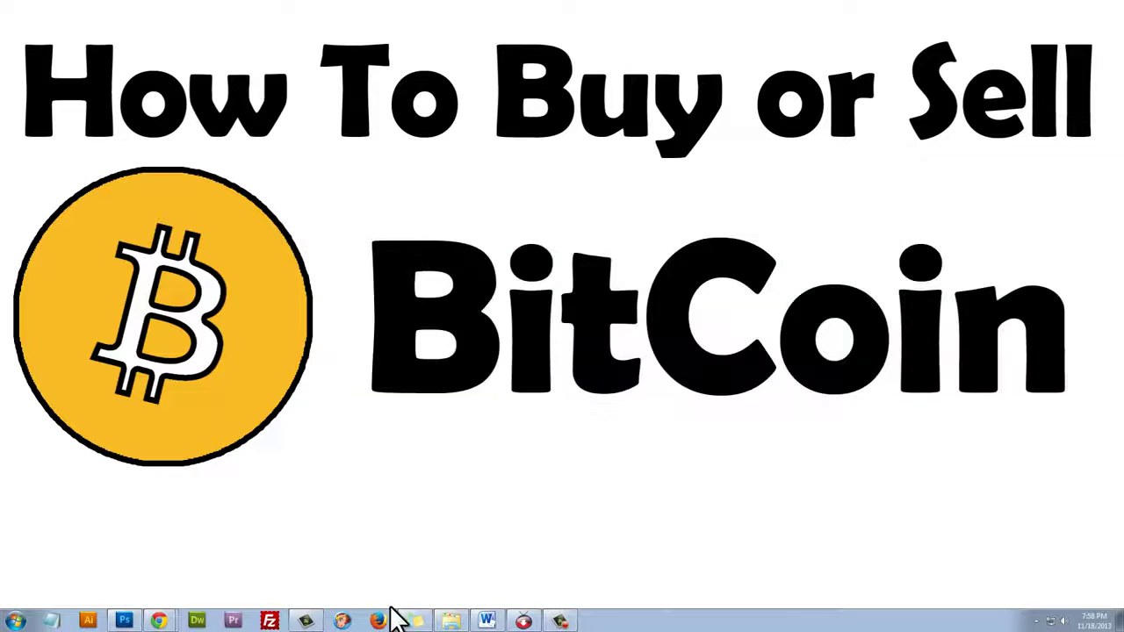
click(150, 594)
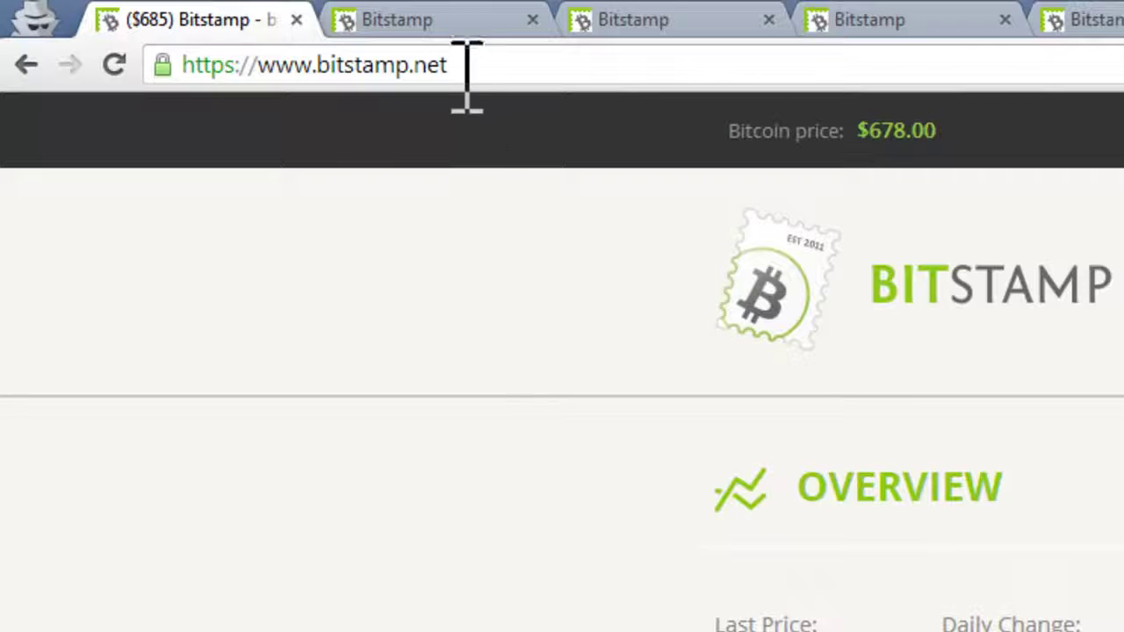
click(171, 26)
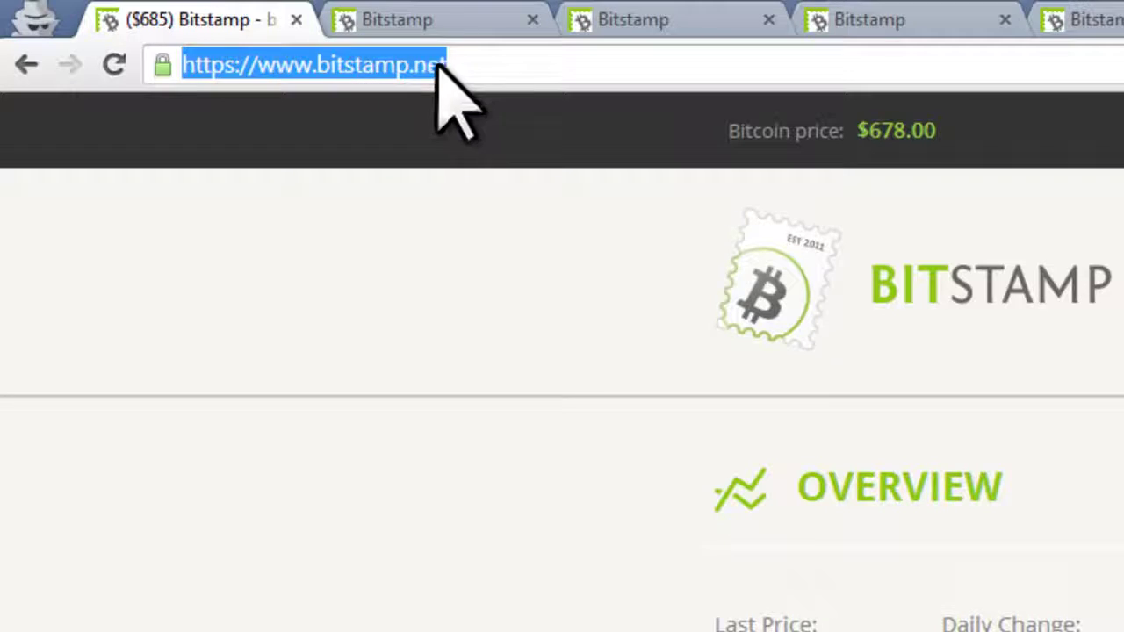
drag(466, 70, 65, 75)
click(483, 516)
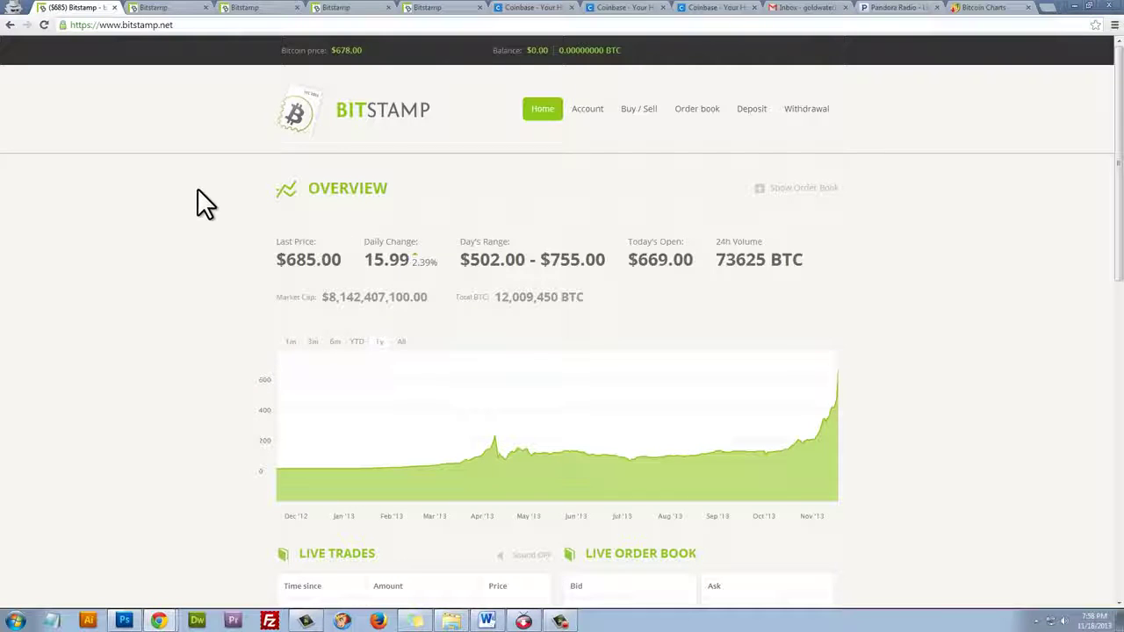
Step: Examine the last Bitcoin price and the day's price range in the Bitstamp overview
drag(311, 193, 392, 185)
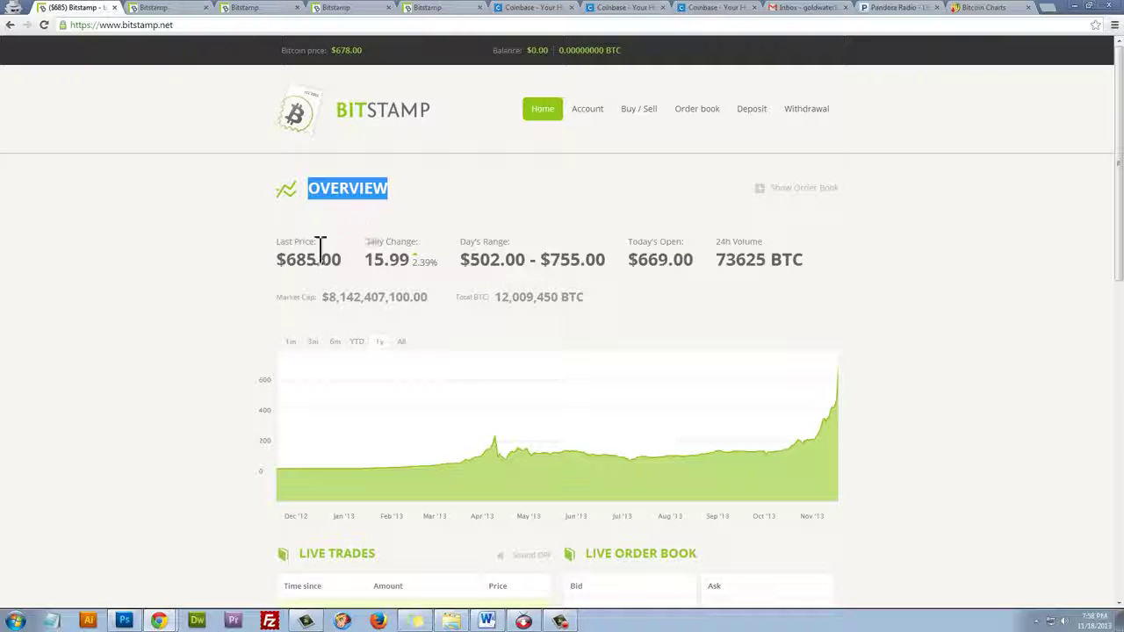
drag(289, 260, 338, 264)
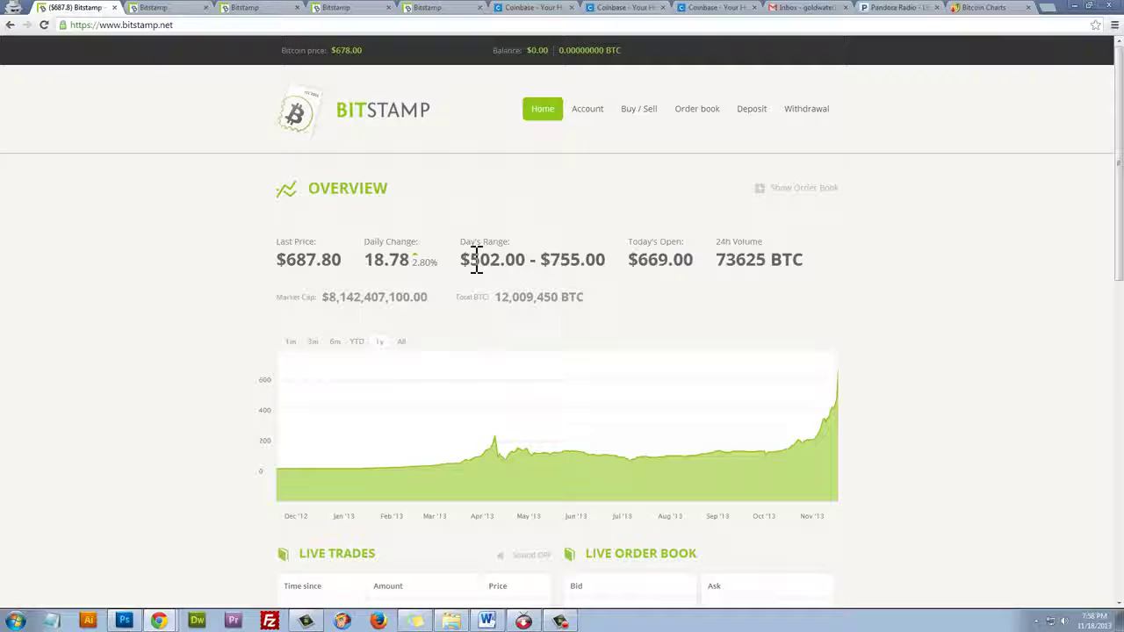
drag(470, 260, 608, 255)
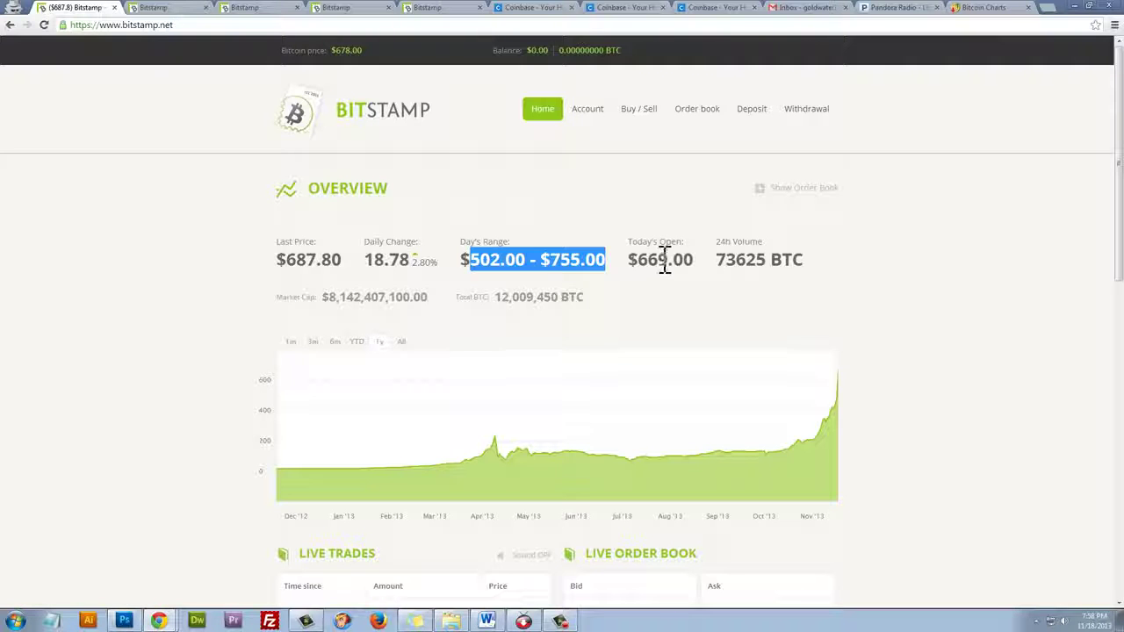
drag(291, 262, 340, 261)
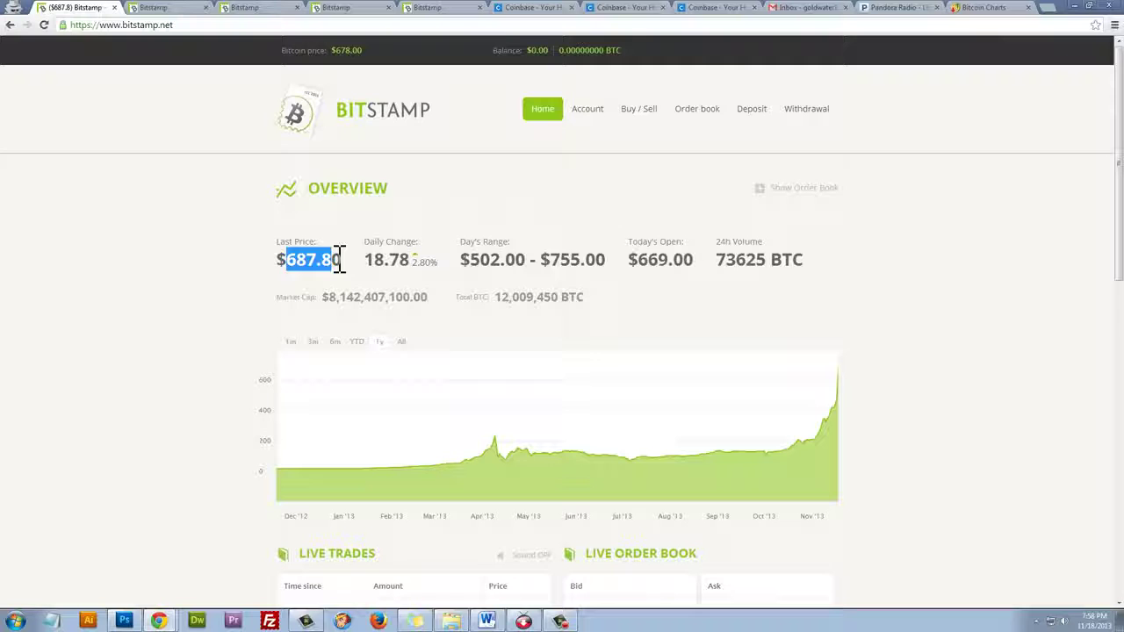
click(268, 272)
Step: Reload the Bitstamp home page and examine how recent the entries in the live trades list are
scroll(259, 255, down, 1)
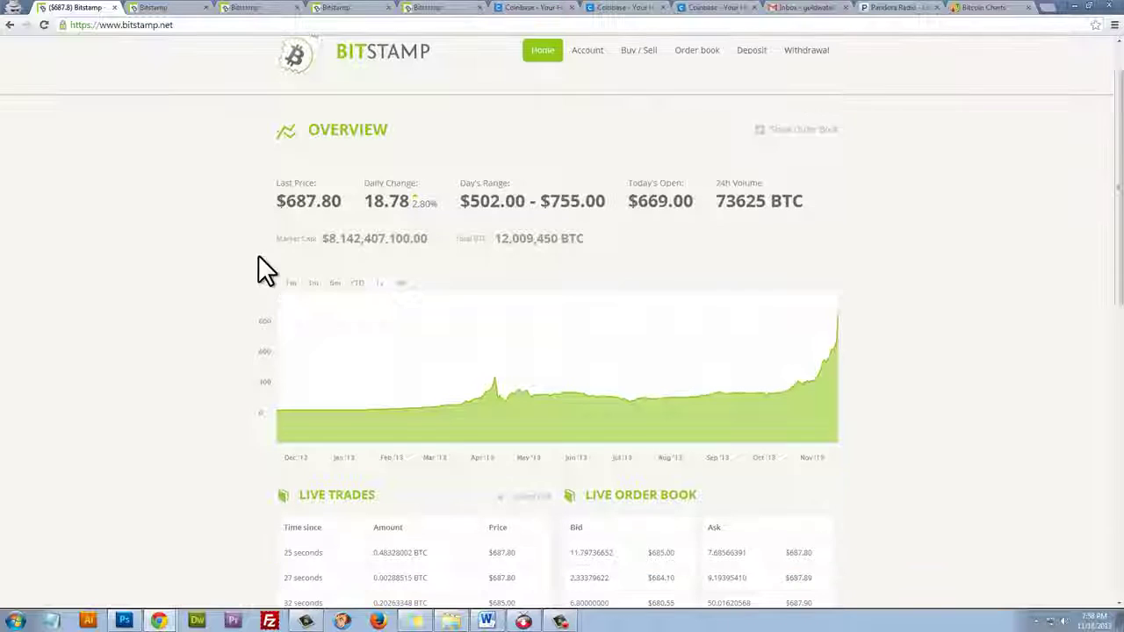
click(46, 25)
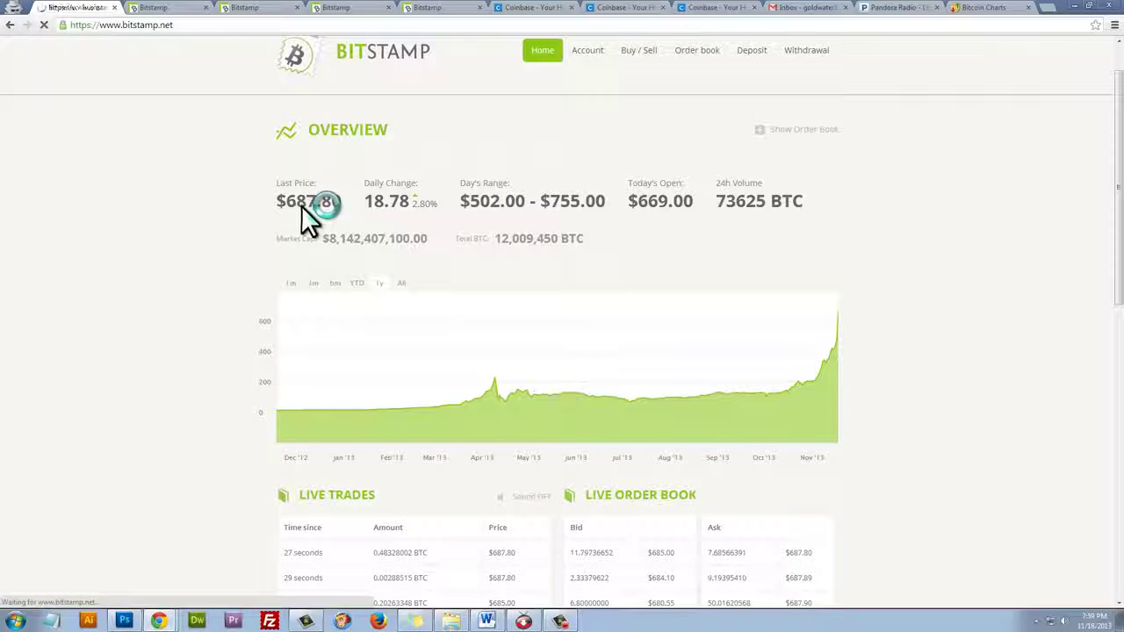
scroll(289, 273, down, 2)
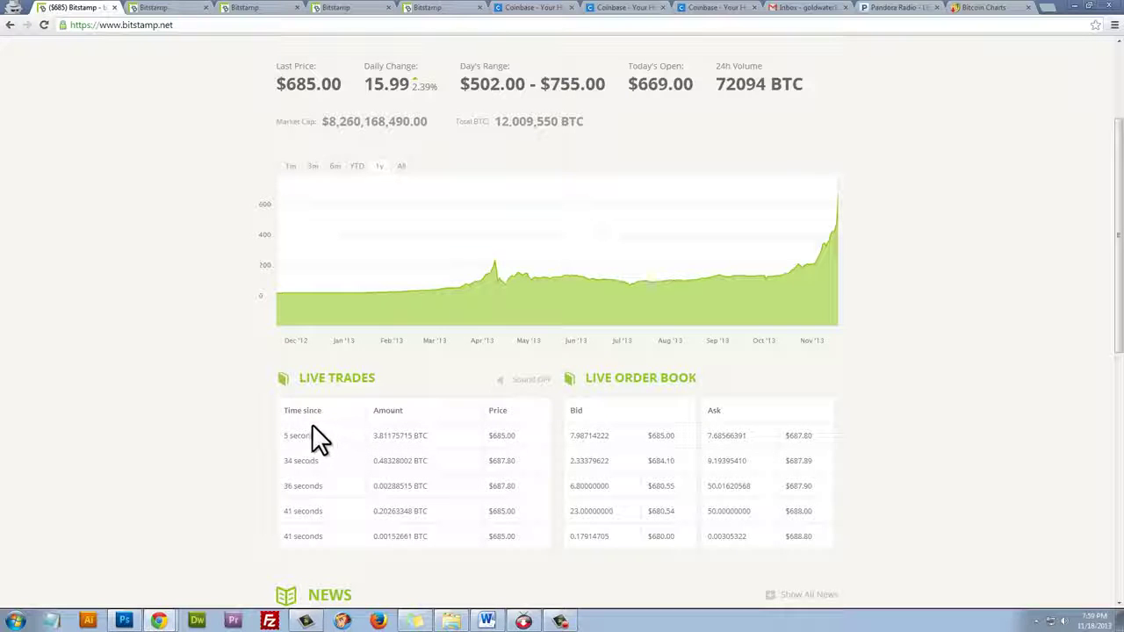
drag(283, 435, 309, 435)
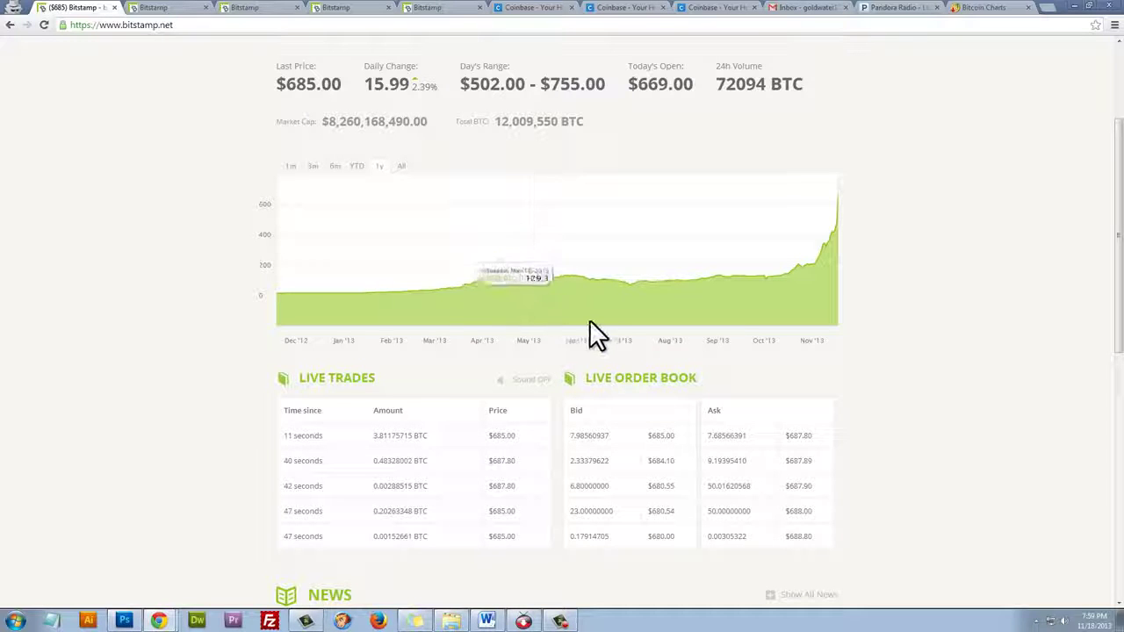
Step: Open the Bitstamp order book and examine the values of the bids down to the $651.01 price level
scroll(635, 365, up, 2)
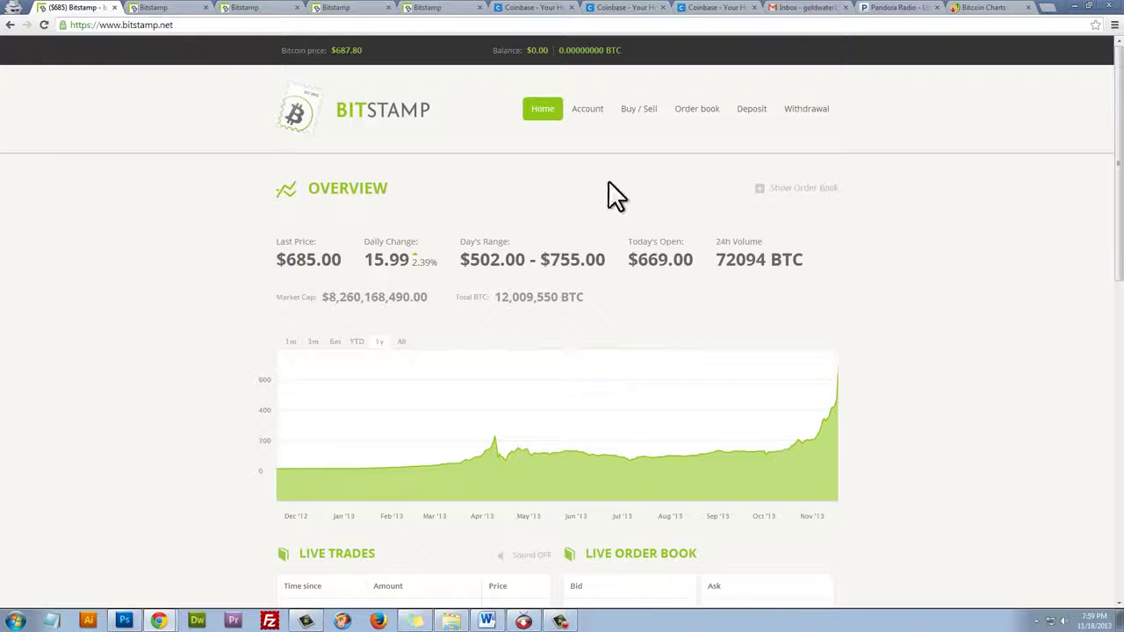
click(697, 121)
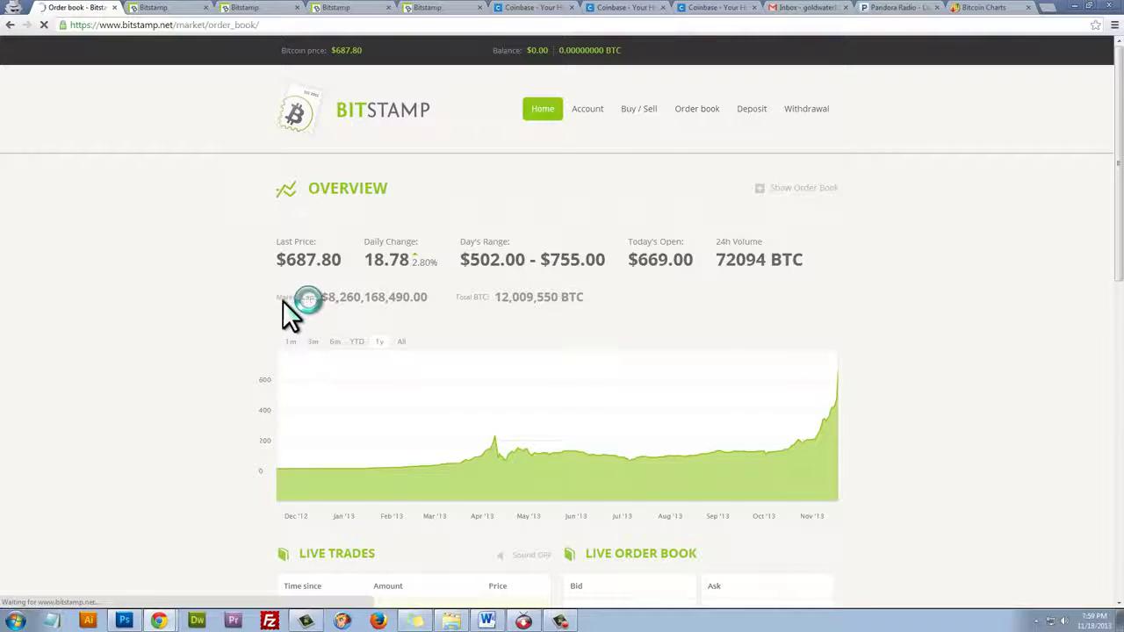
scroll(281, 374, down, 1)
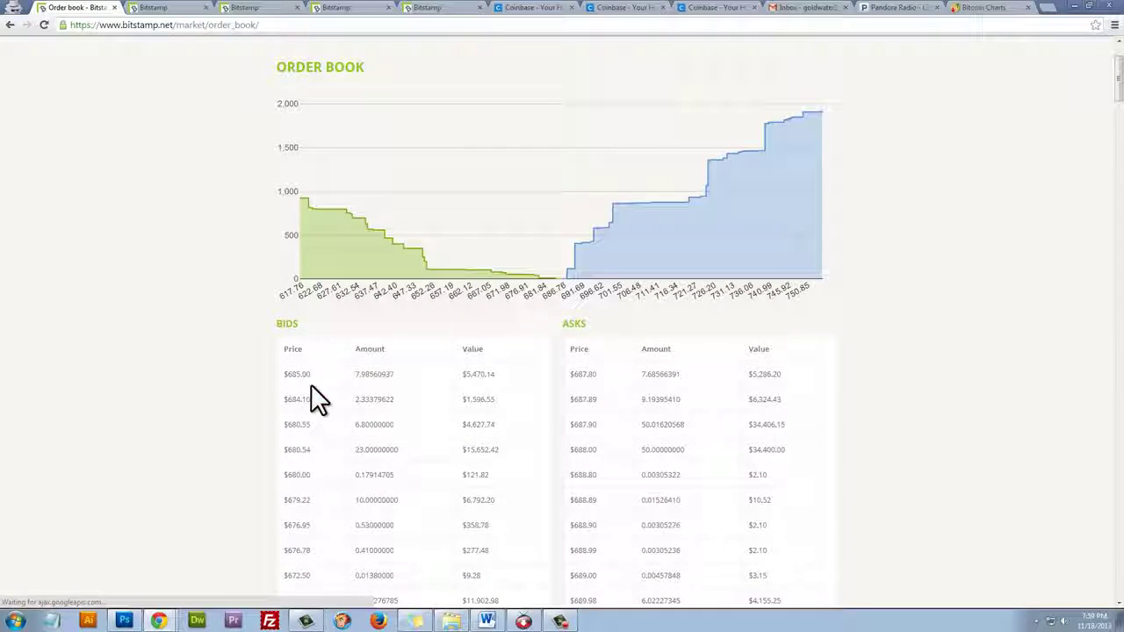
scroll(320, 383, down, 1)
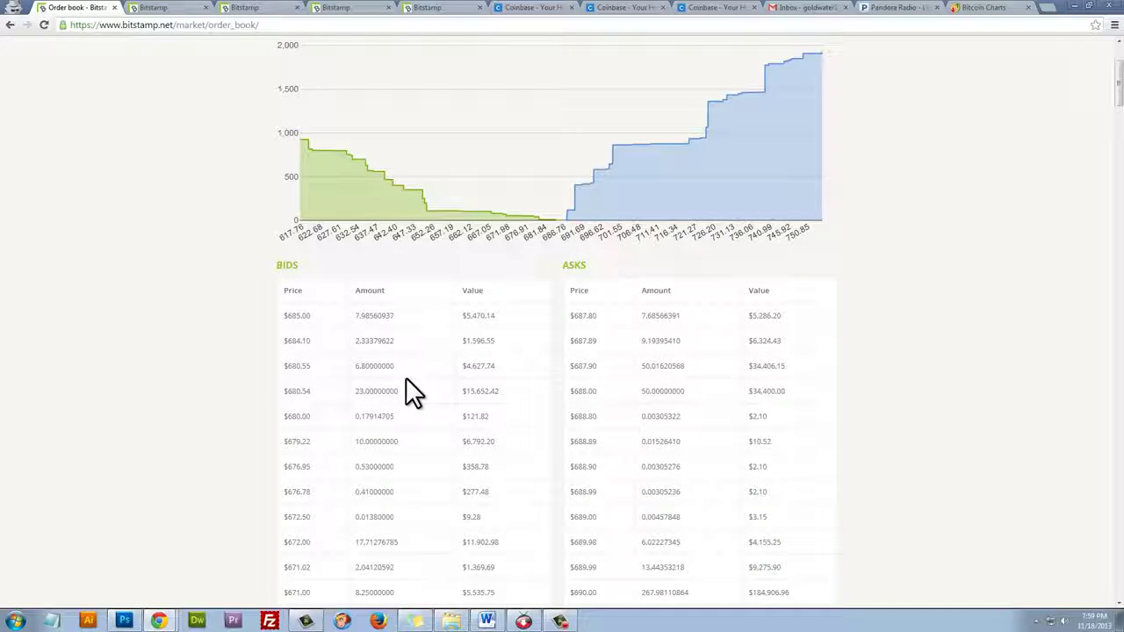
scroll(406, 377, down, 2)
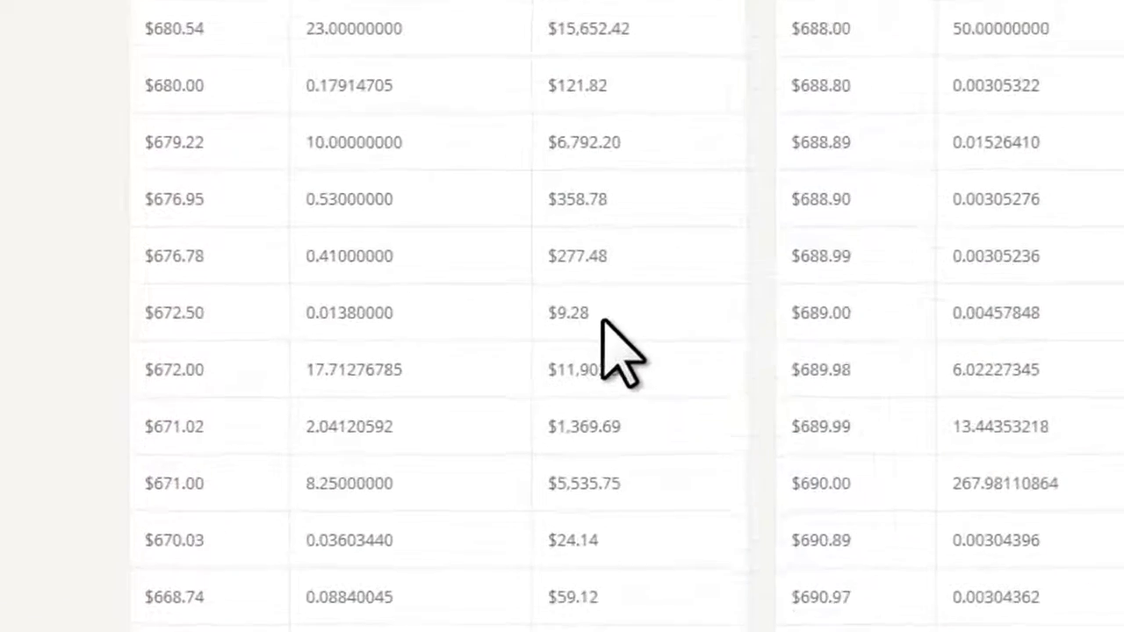
scroll(626, 351, down, 3)
drag(595, 372, 603, 439)
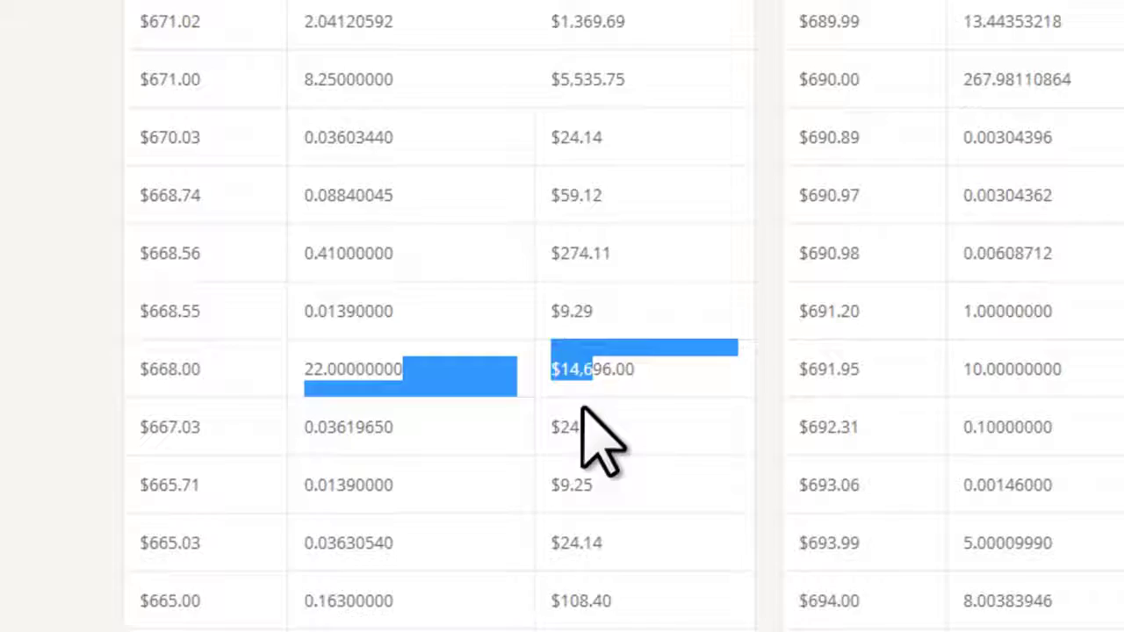
scroll(614, 448, down, 2)
scroll(615, 583, down, 7)
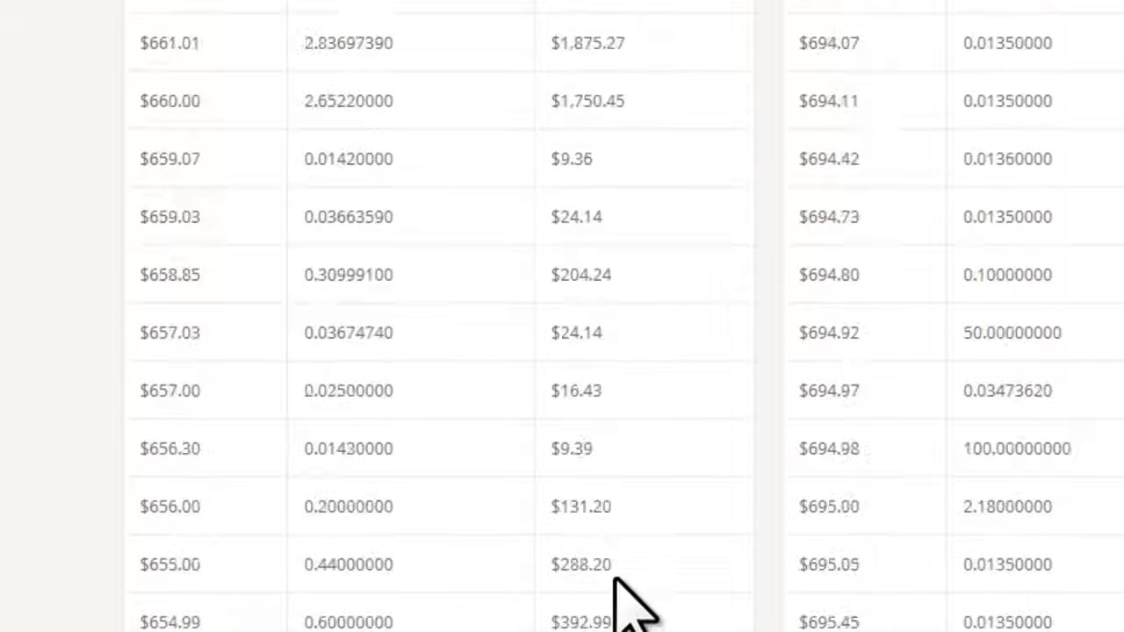
drag(595, 394, 560, 430)
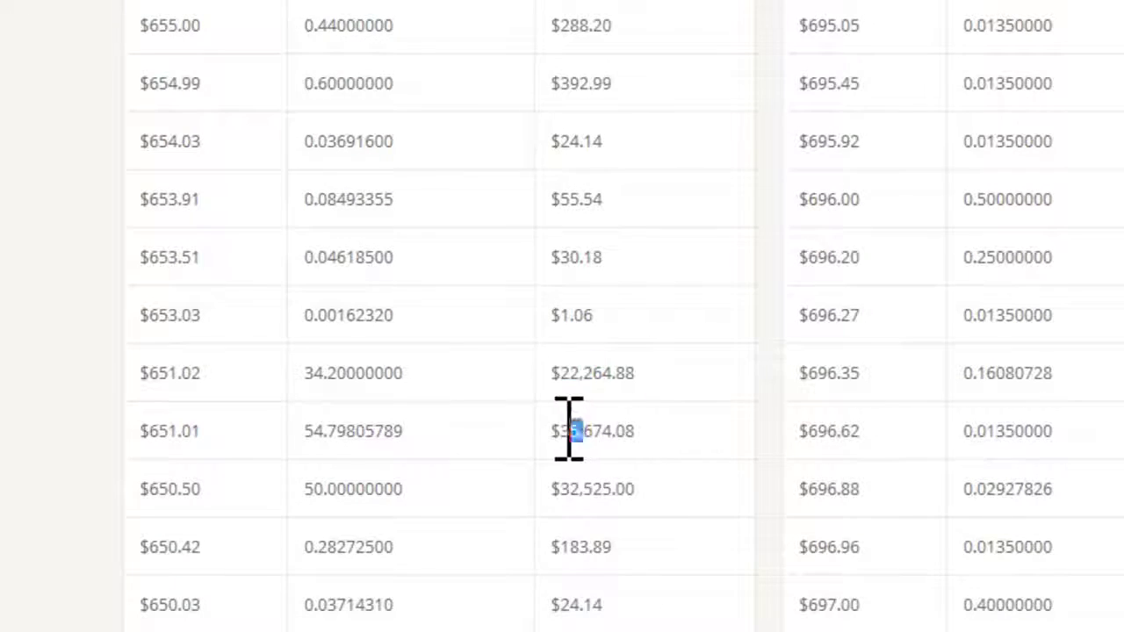
Step: Compare the largest order values among the bids from $640.00 to $620.00 and the ask at $699.99
scroll(628, 538, down, 3)
scroll(619, 526, down, 5)
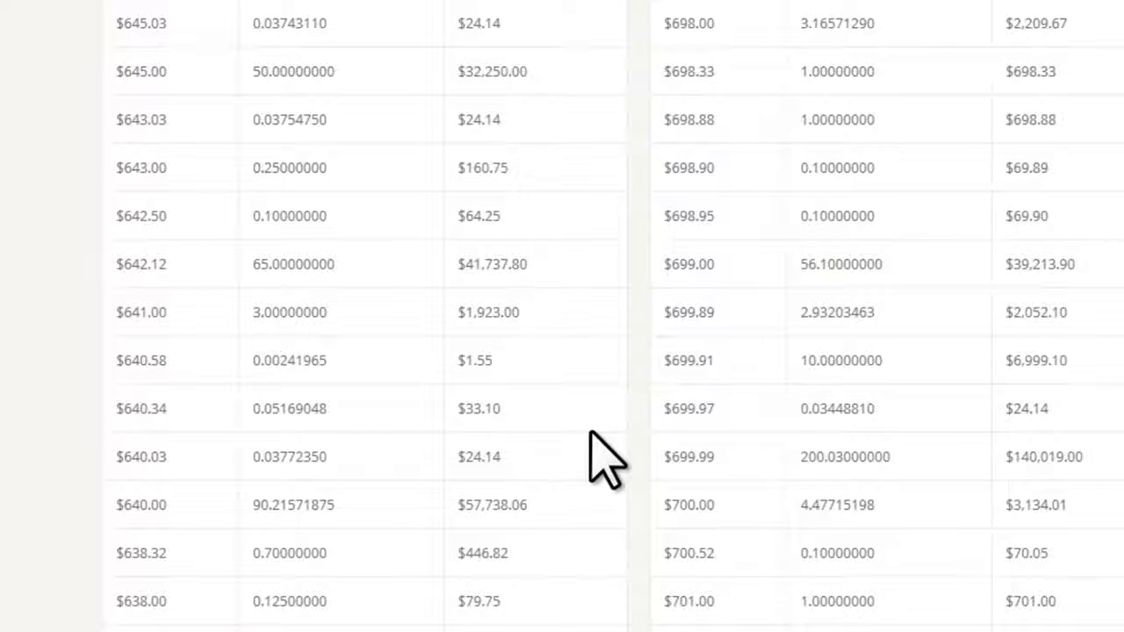
drag(484, 506, 457, 507)
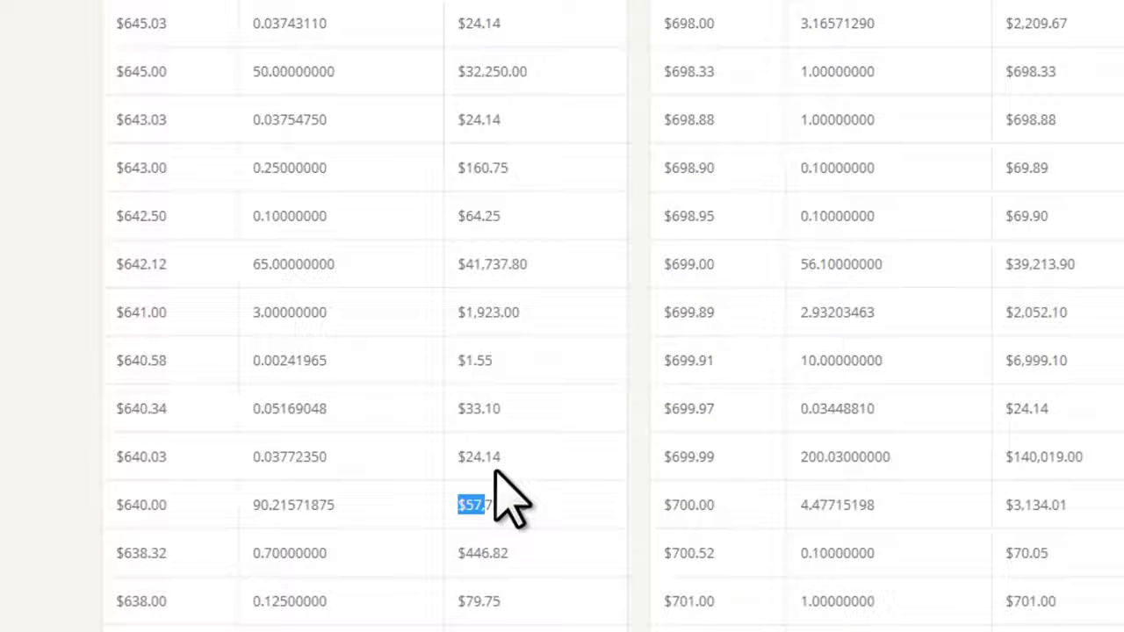
drag(1087, 458, 1005, 457)
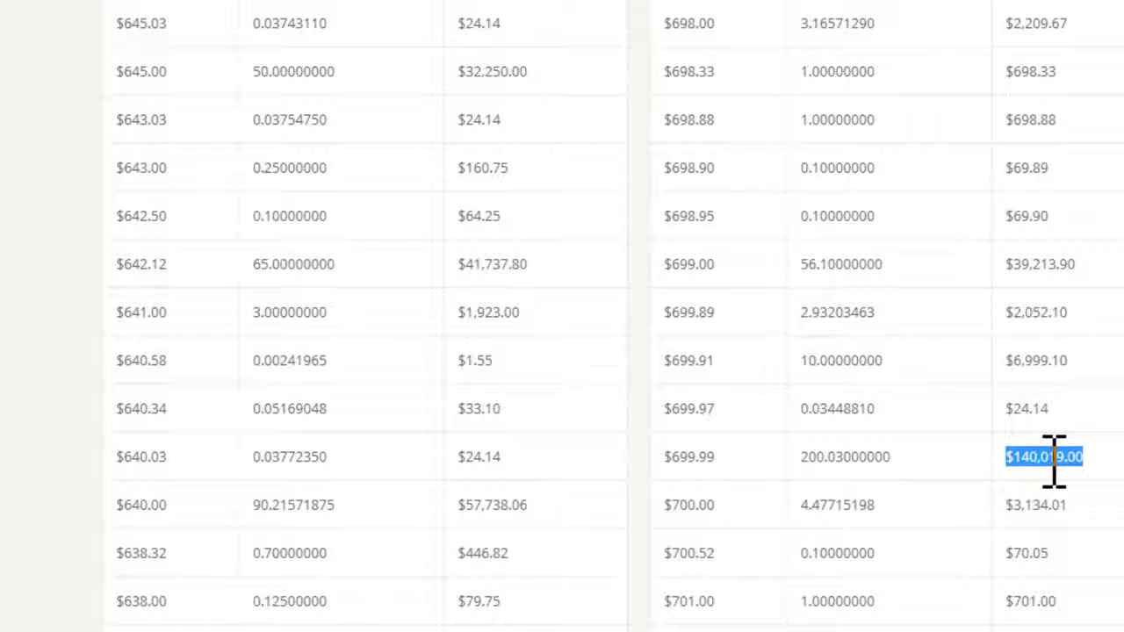
scroll(342, 474, down, 7)
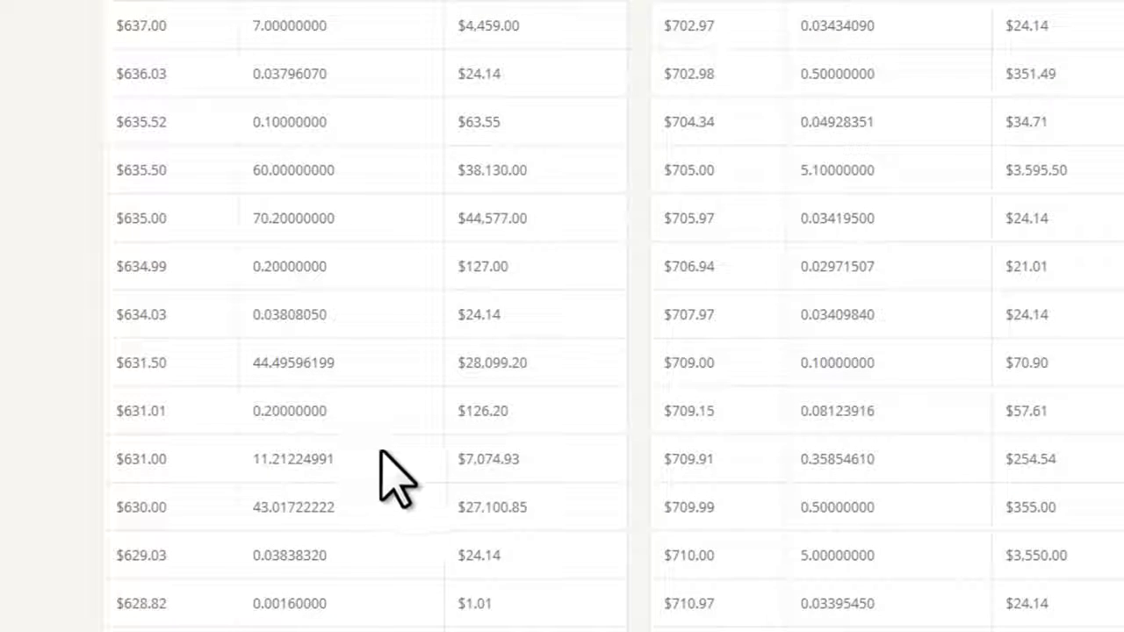
scroll(419, 465, down, 6)
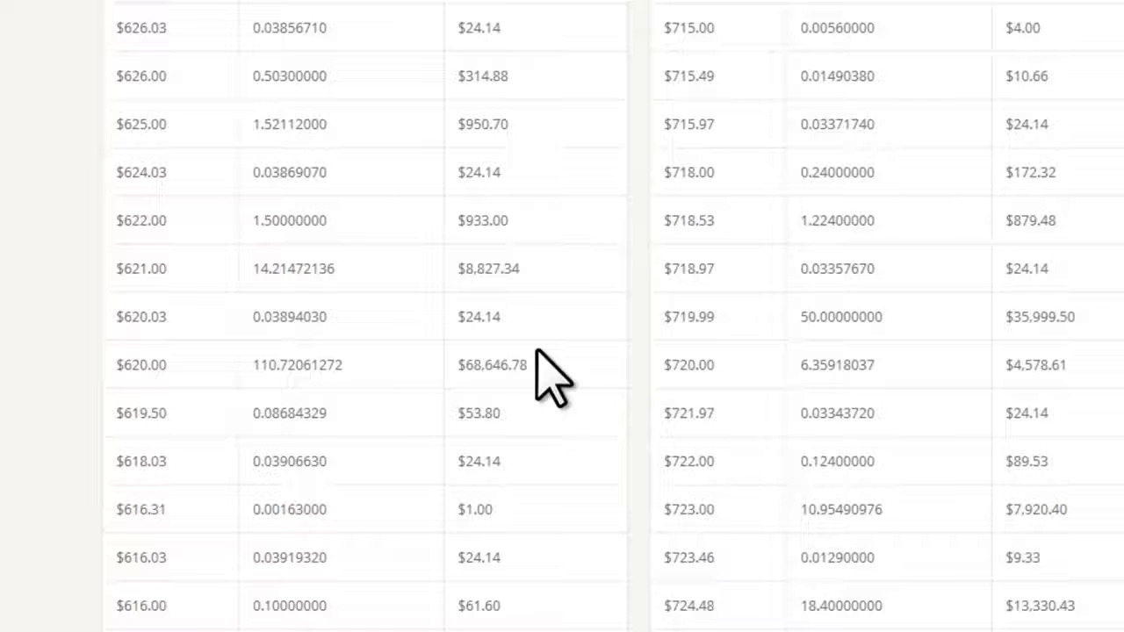
drag(530, 365, 453, 360)
triple_click(497, 360)
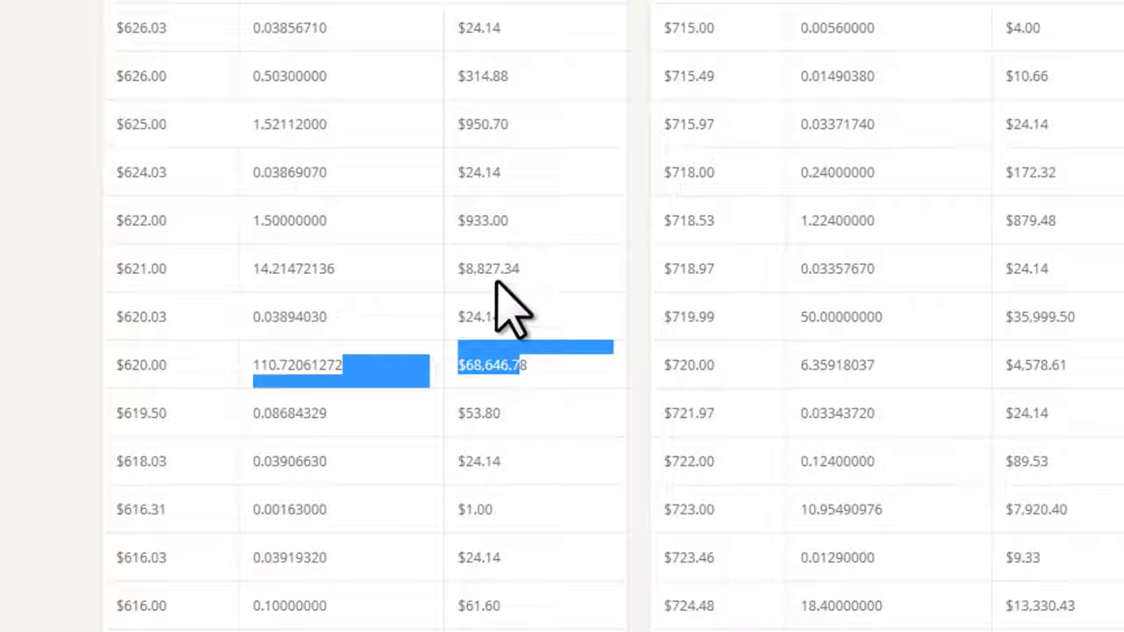
Step: Continue down the order book and examine the value of the ask at $725.00
click(513, 7)
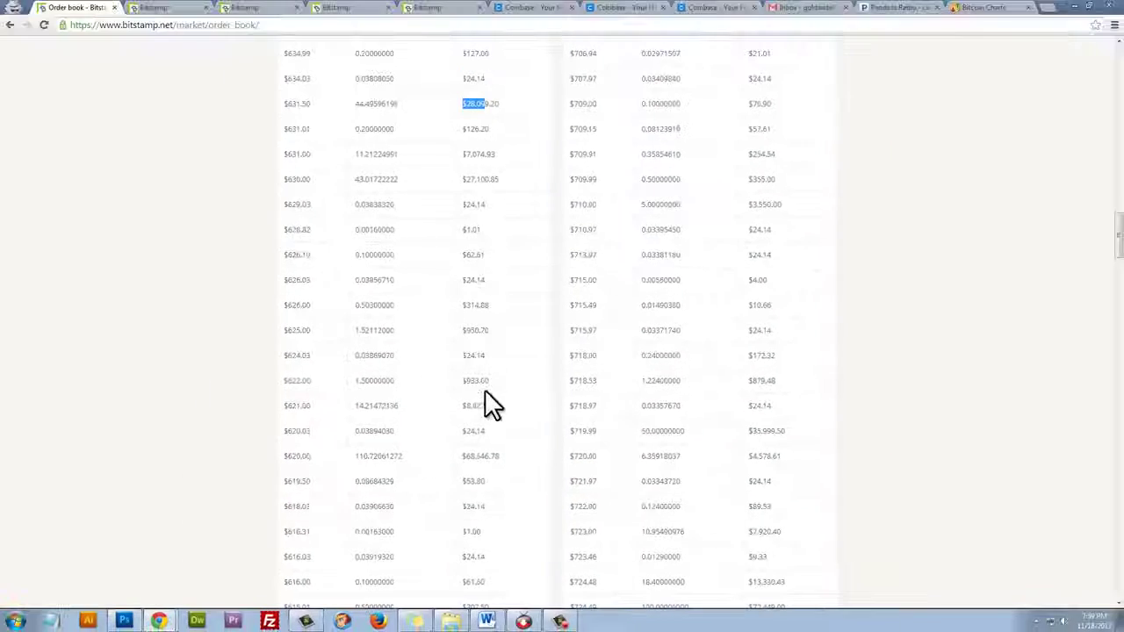
scroll(494, 448, down, 3)
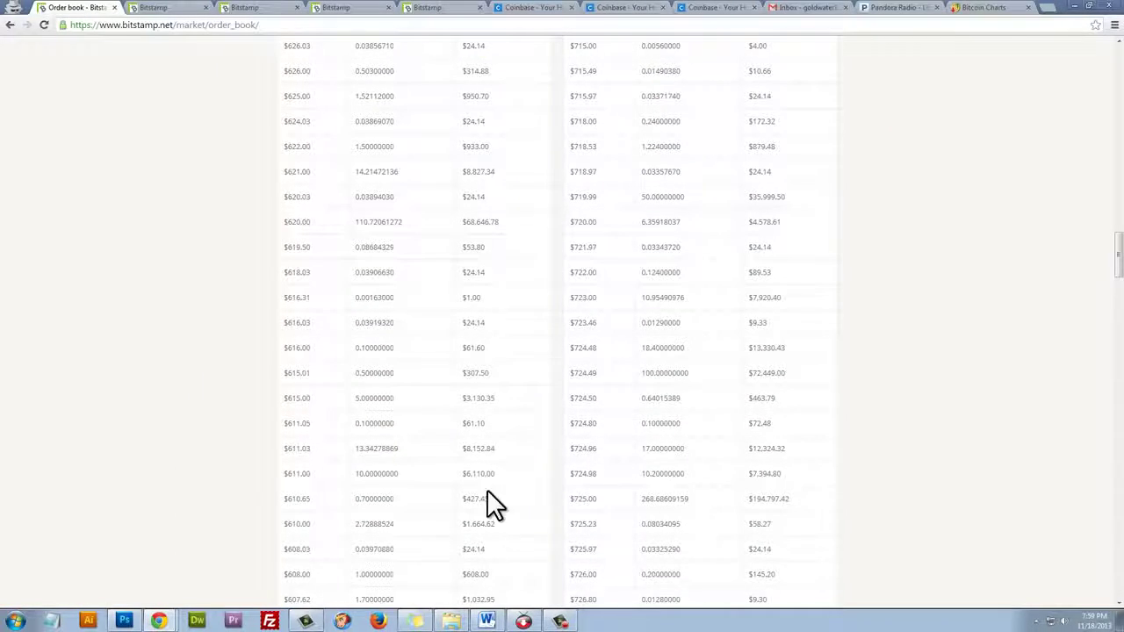
scroll(514, 488, down, 3)
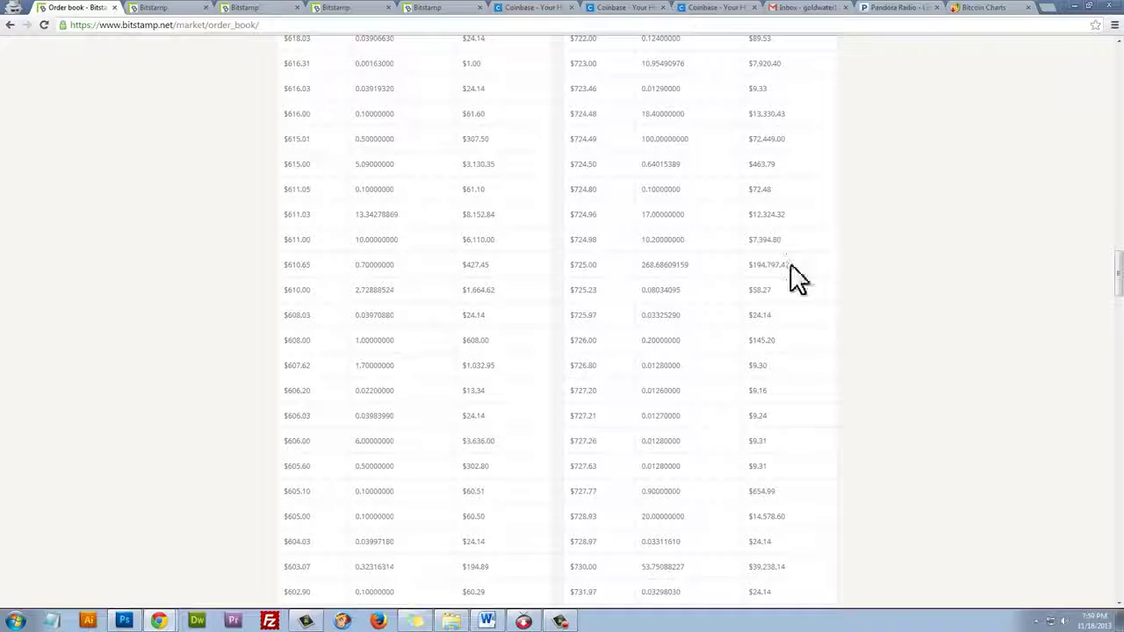
drag(790, 265, 748, 272)
click(191, 258)
Step: Open the account's verification page and review the identity and residency documents it requires
scroll(193, 290, up, 9)
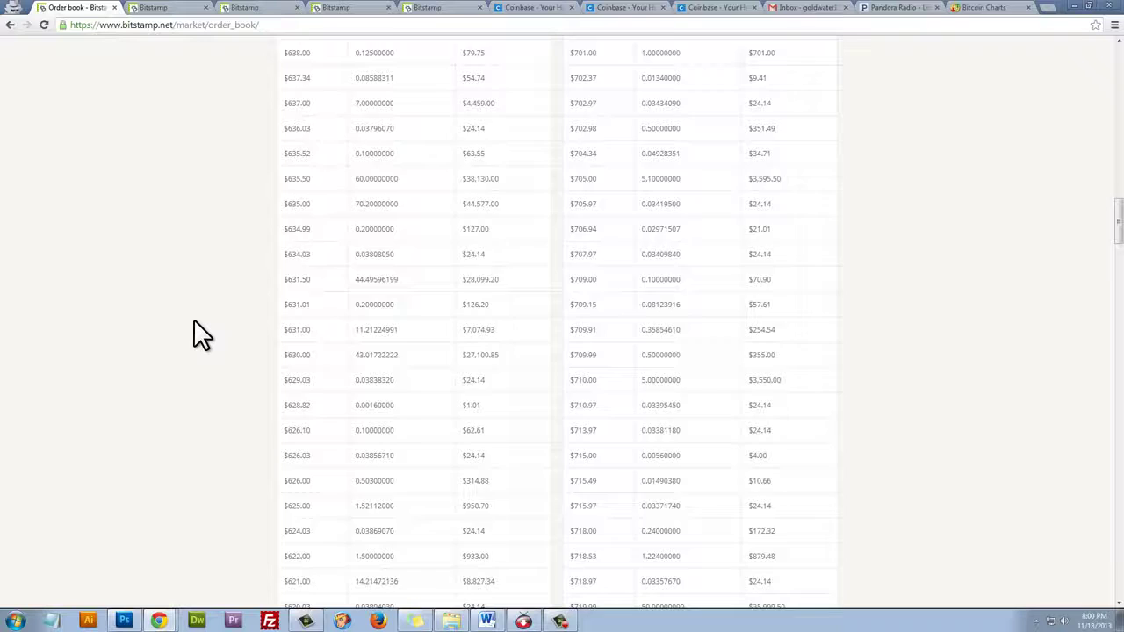
scroll(193, 321, up, 10)
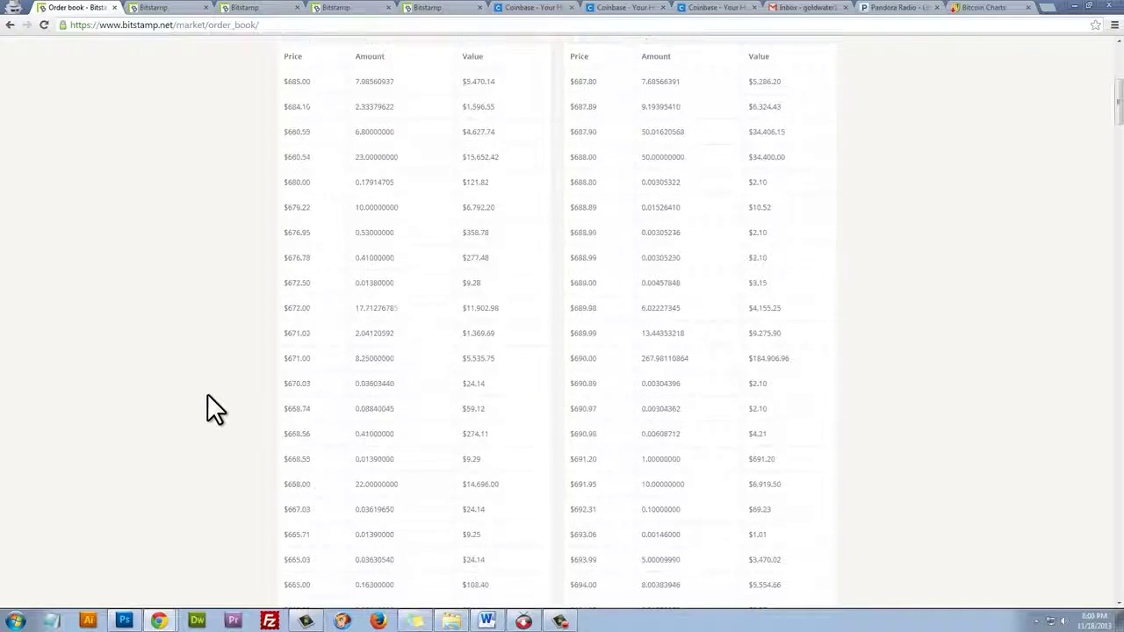
scroll(211, 391, up, 5)
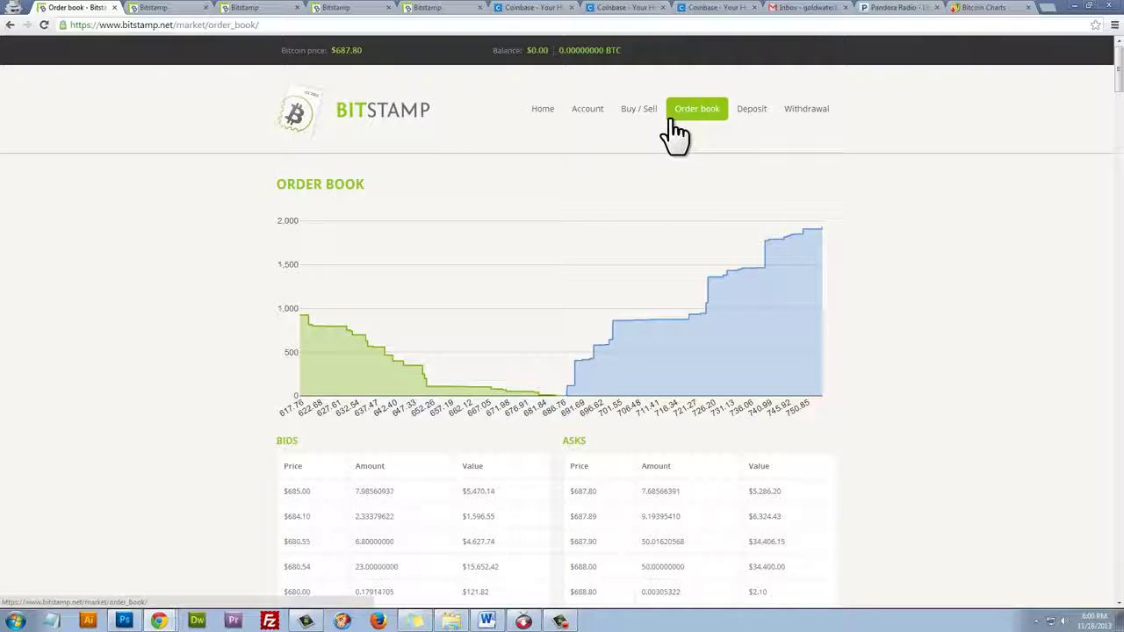
click(587, 121)
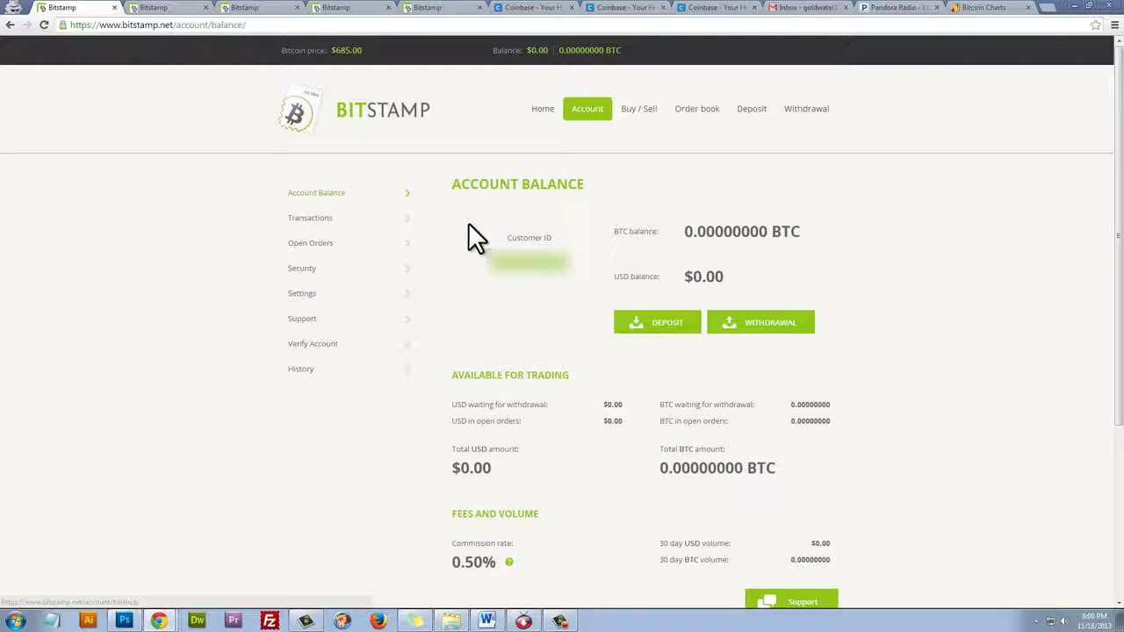
click(301, 351)
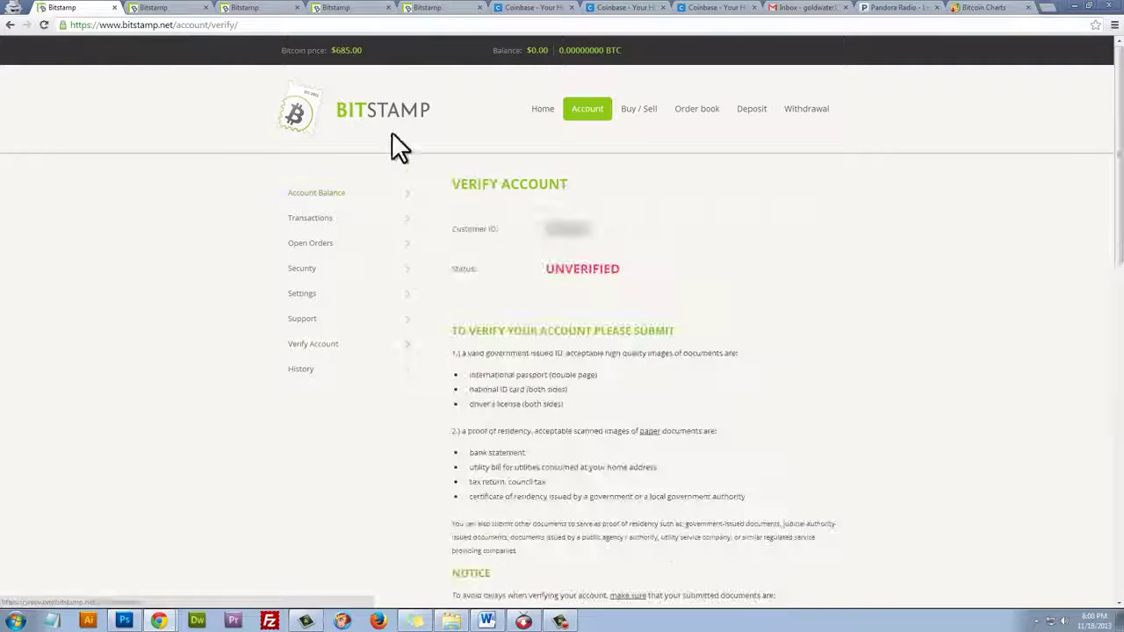
scroll(496, 378, down, 1)
scroll(498, 378, down, 2)
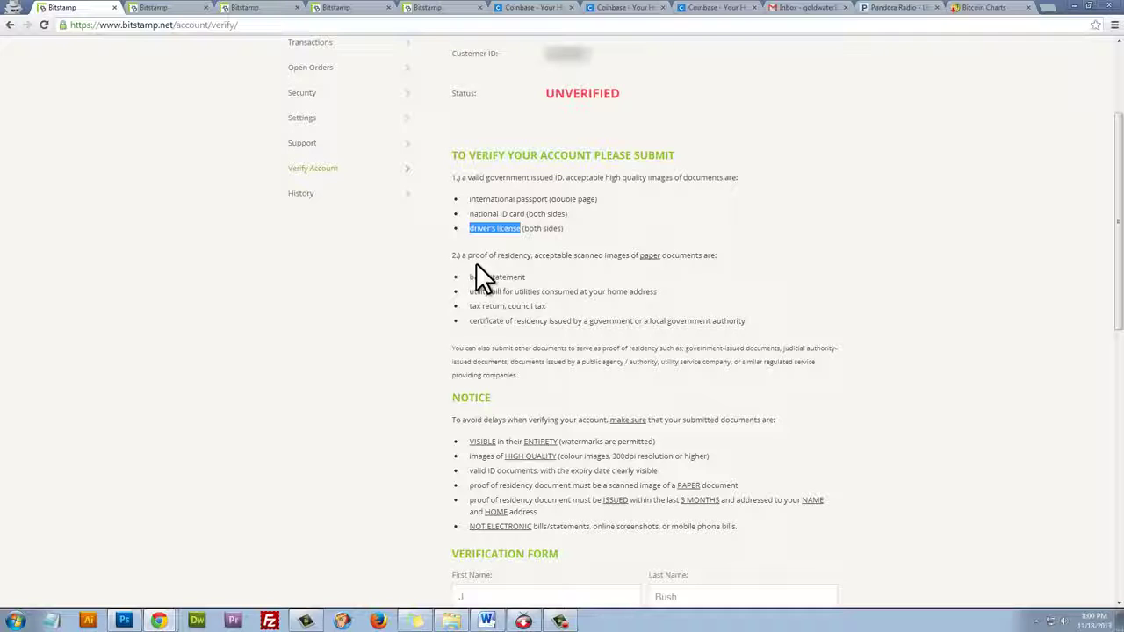
Step: Review the documents accepted as proof of residency for account verification, from bank statement to certificate of residency
click(507, 255)
drag(507, 255, 539, 255)
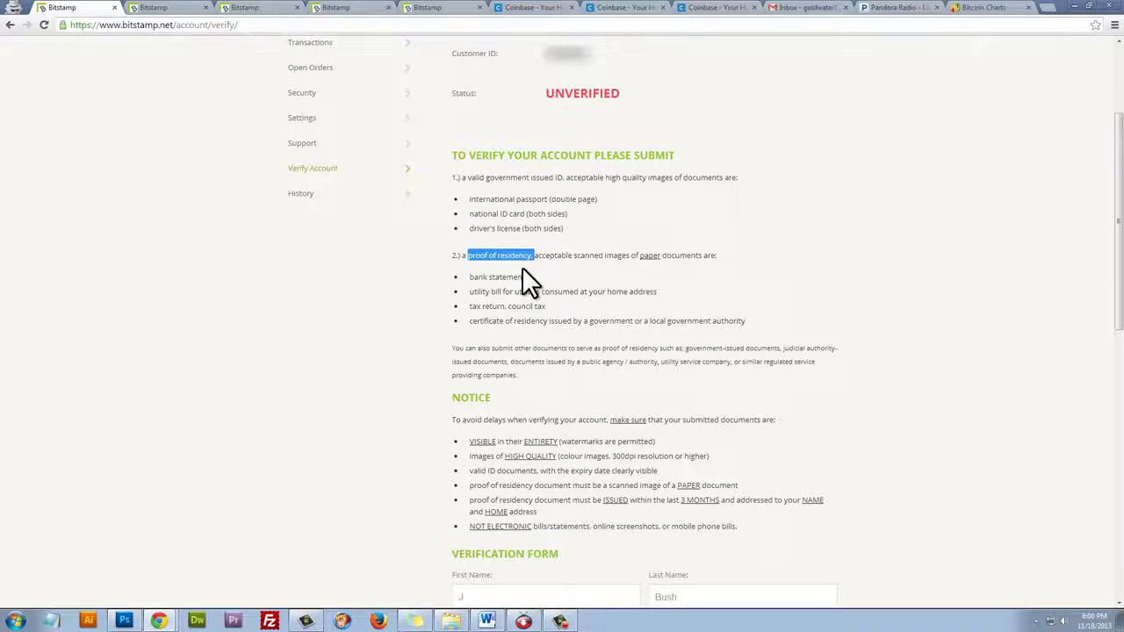
double_click(477, 276)
double_click(491, 291)
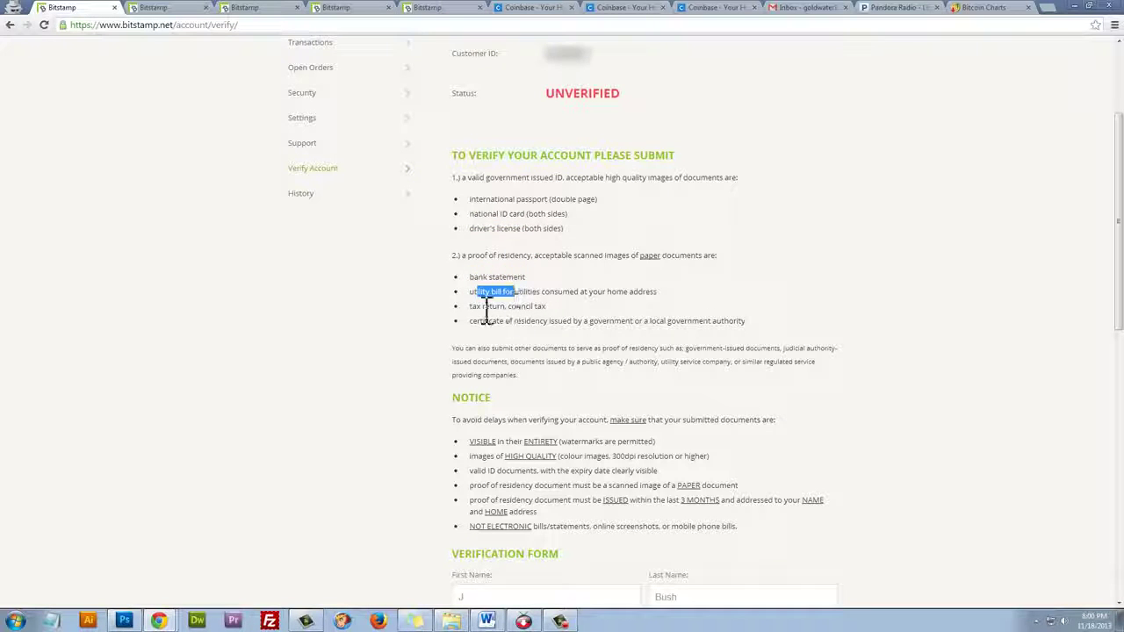
click(503, 305)
double_click(503, 305)
double_click(509, 320)
scroll(526, 263, up, 1)
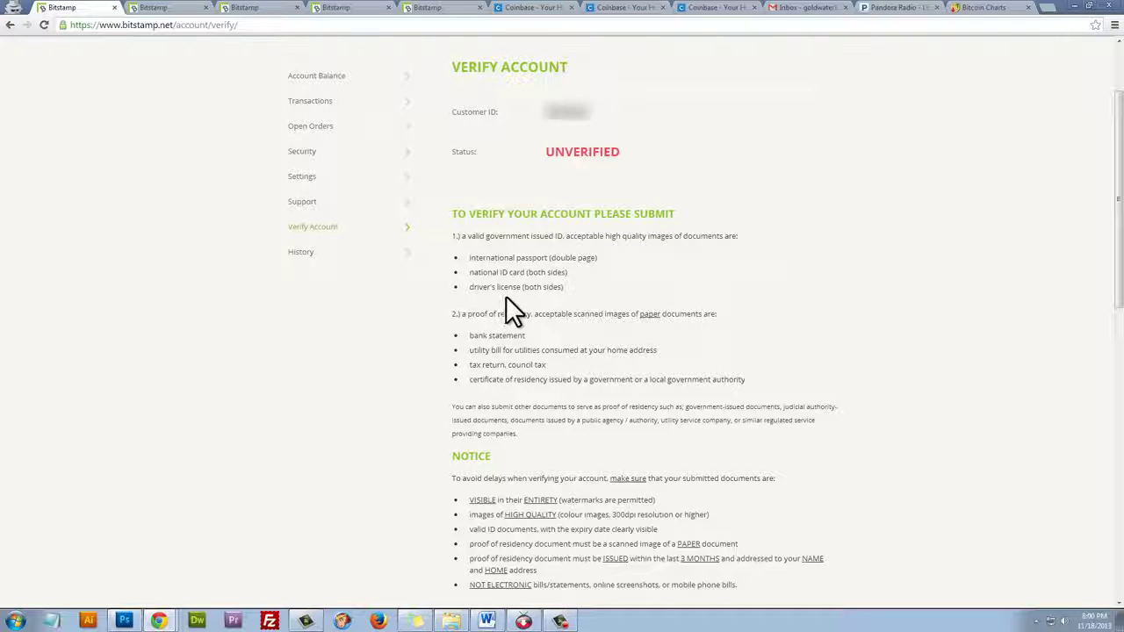
scroll(513, 291, up, 3)
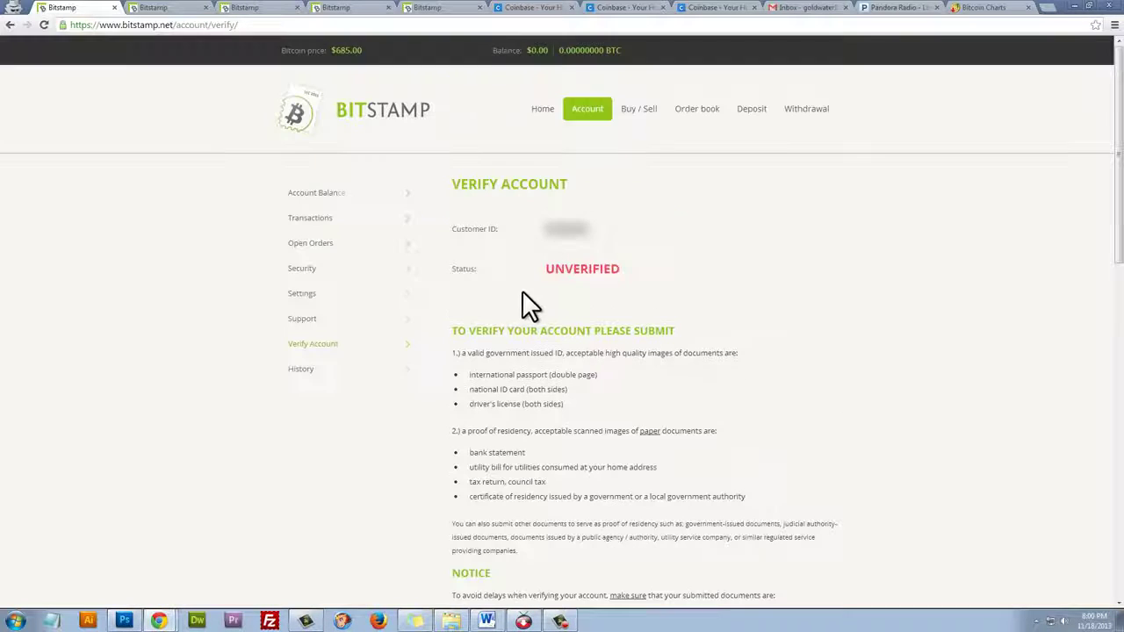
Step: Open the Deposit page and examine the SEPA zone countries and the crediting times for SEPA and international bank transfers
click(751, 112)
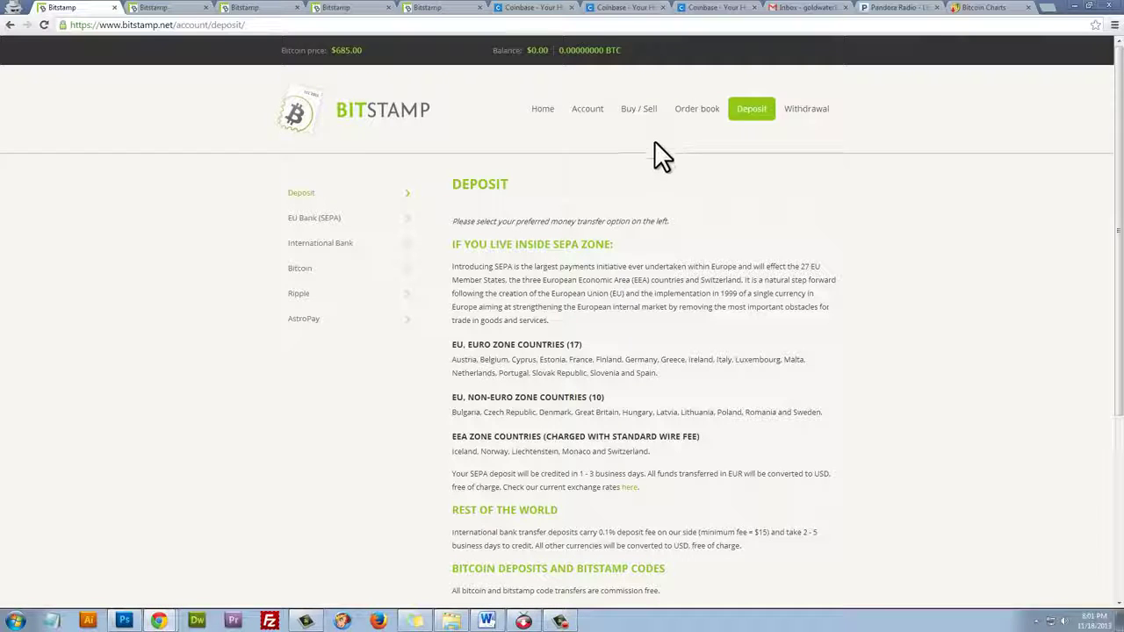
scroll(667, 240, down, 1)
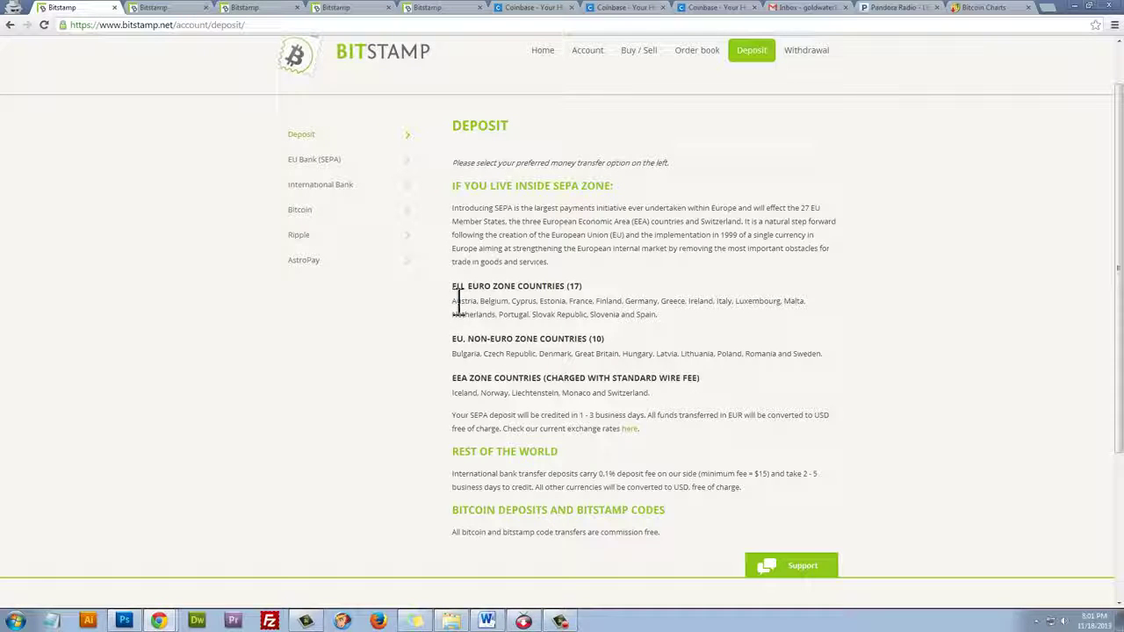
drag(456, 303, 826, 358)
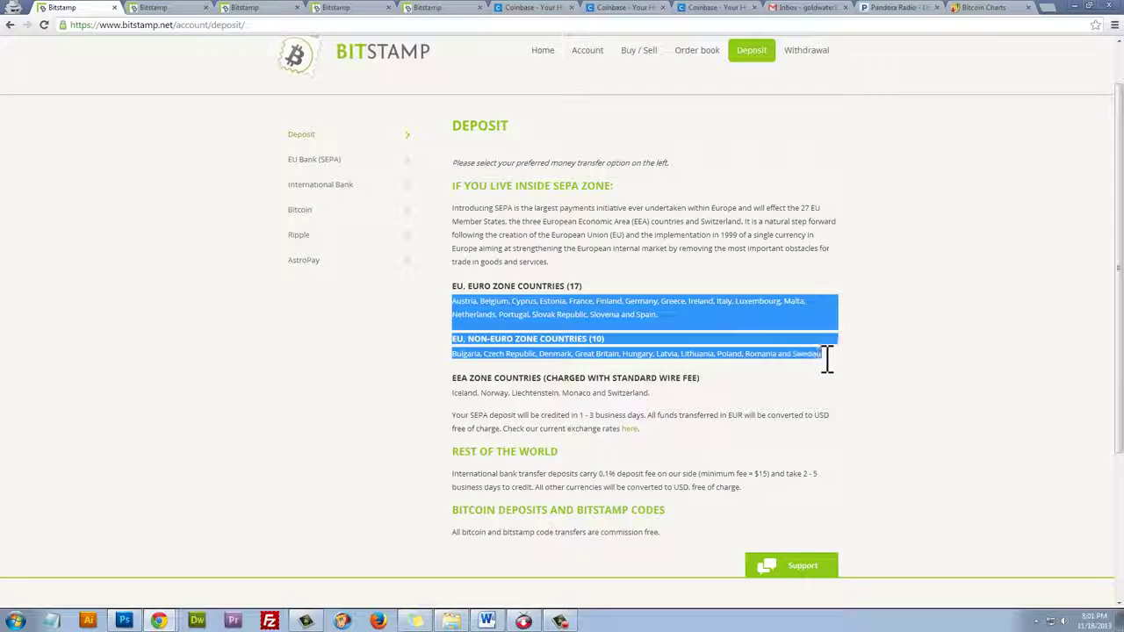
drag(578, 416, 654, 419)
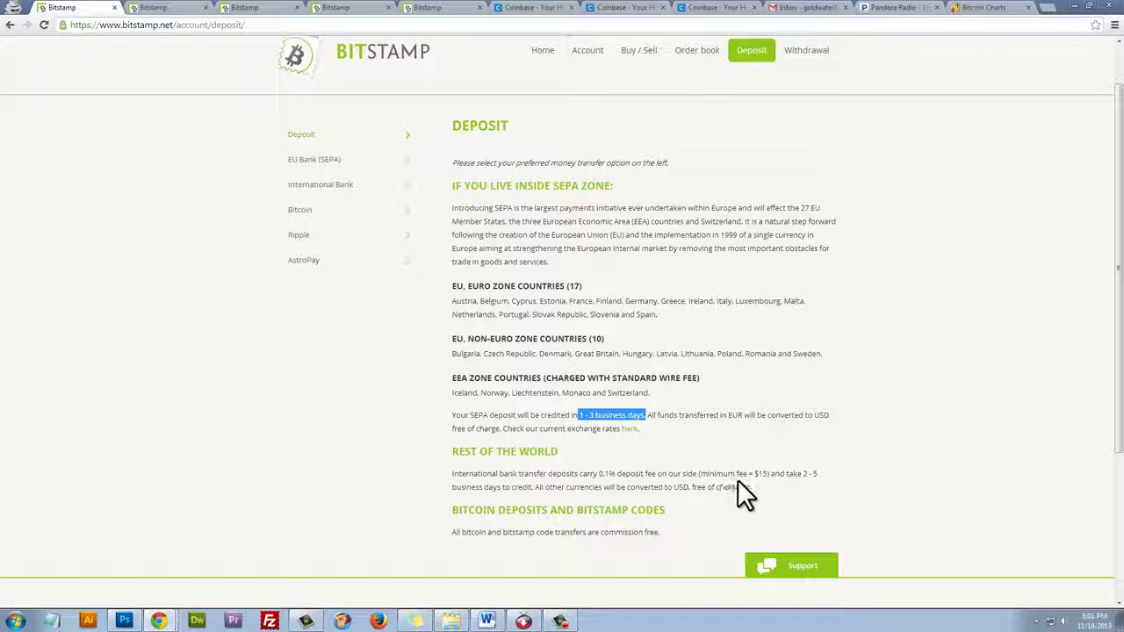
drag(802, 474, 539, 471)
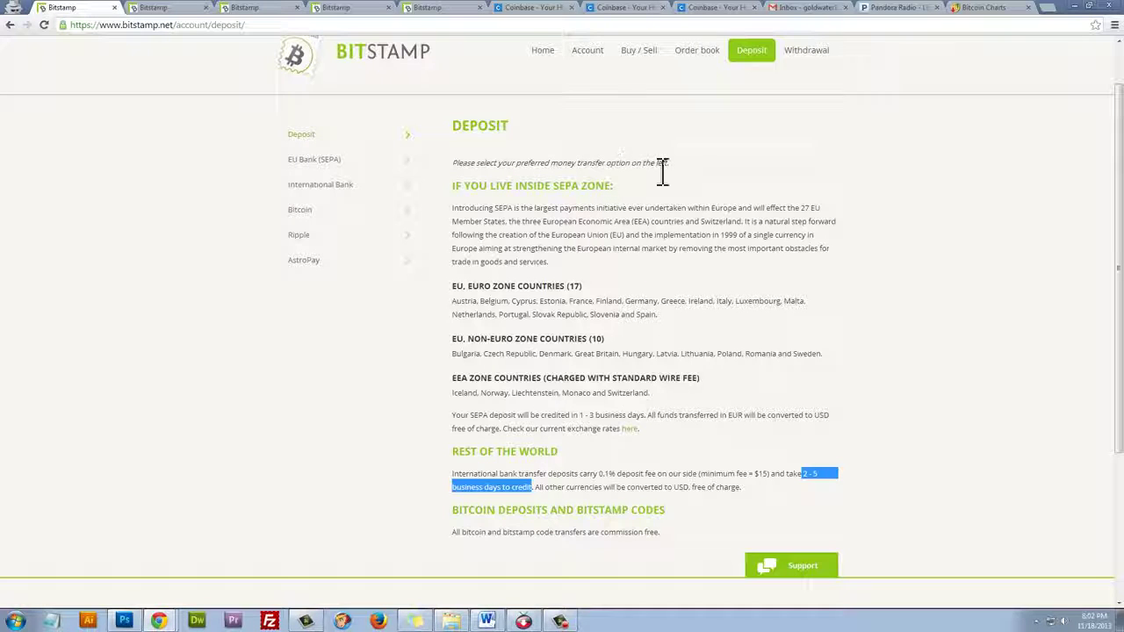
Step: Open the Withdrawal page and check the EU Bank (SEPA), International Bank and Bitcoin withdrawal options
click(809, 52)
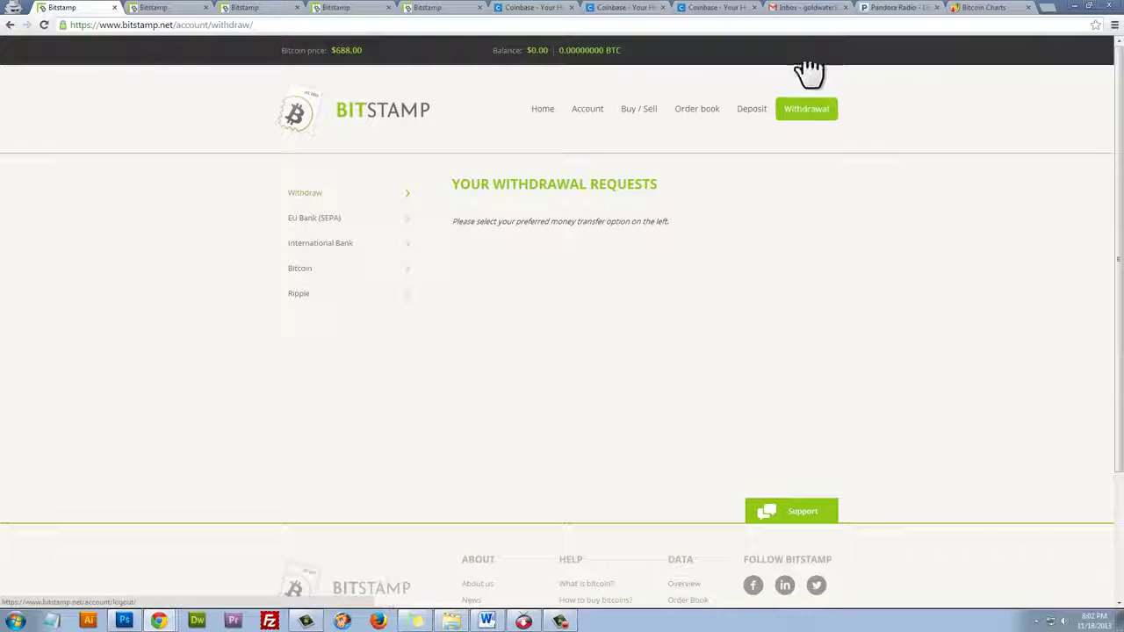
click(316, 231)
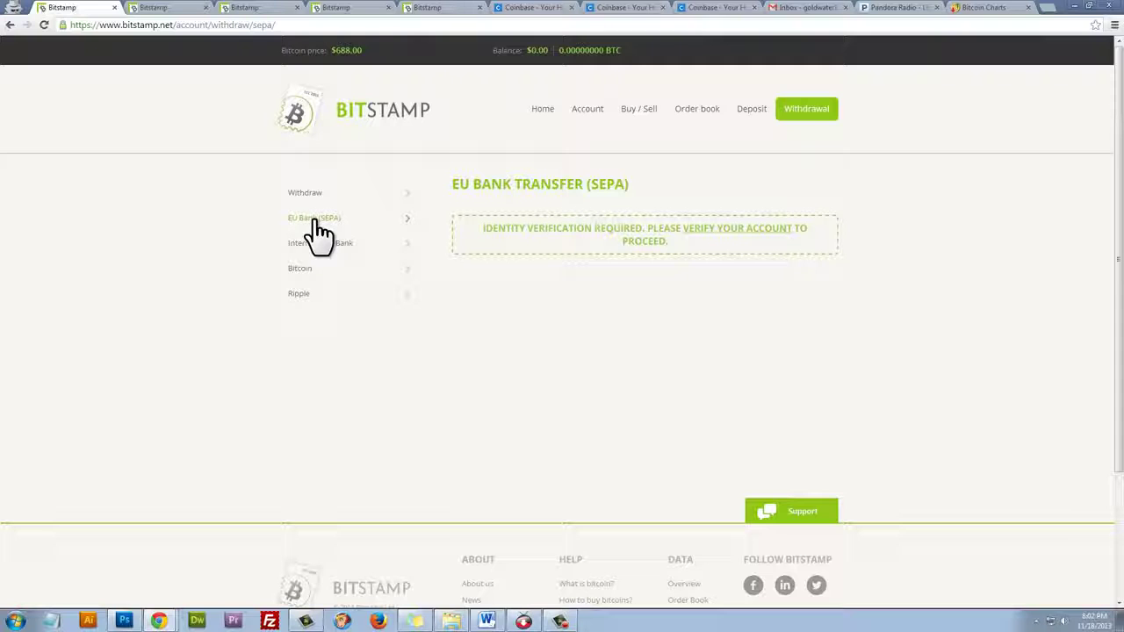
click(320, 254)
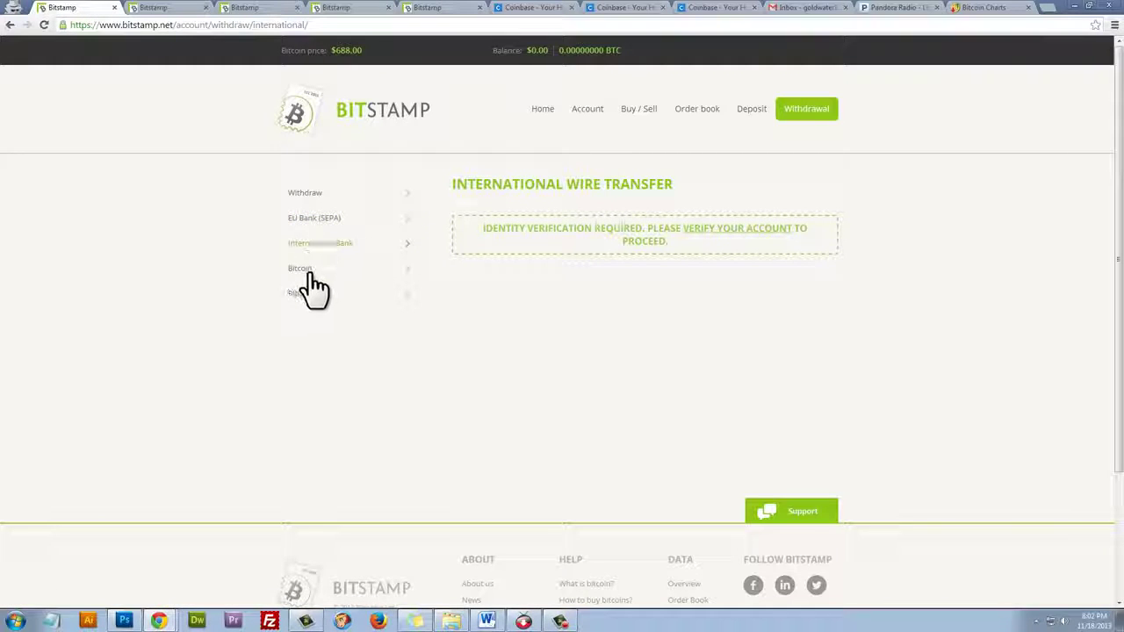
click(302, 272)
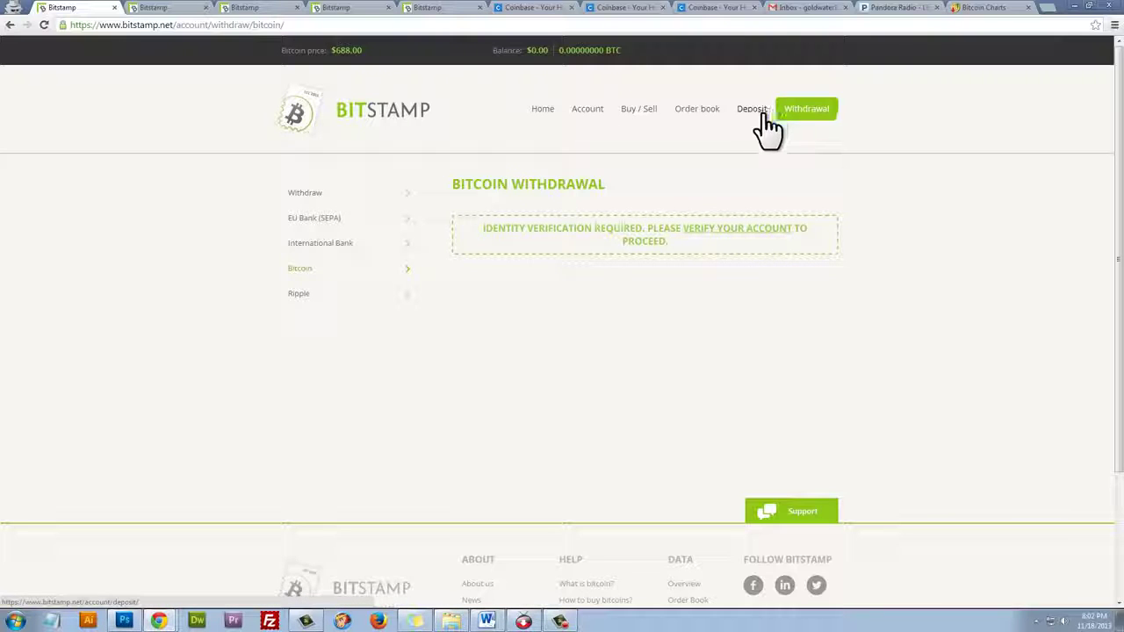
Step: Fill in an instant order to buy Bitcoins for 100 USD, and bring up the Sell Bitcoins form without placing an order
click(647, 109)
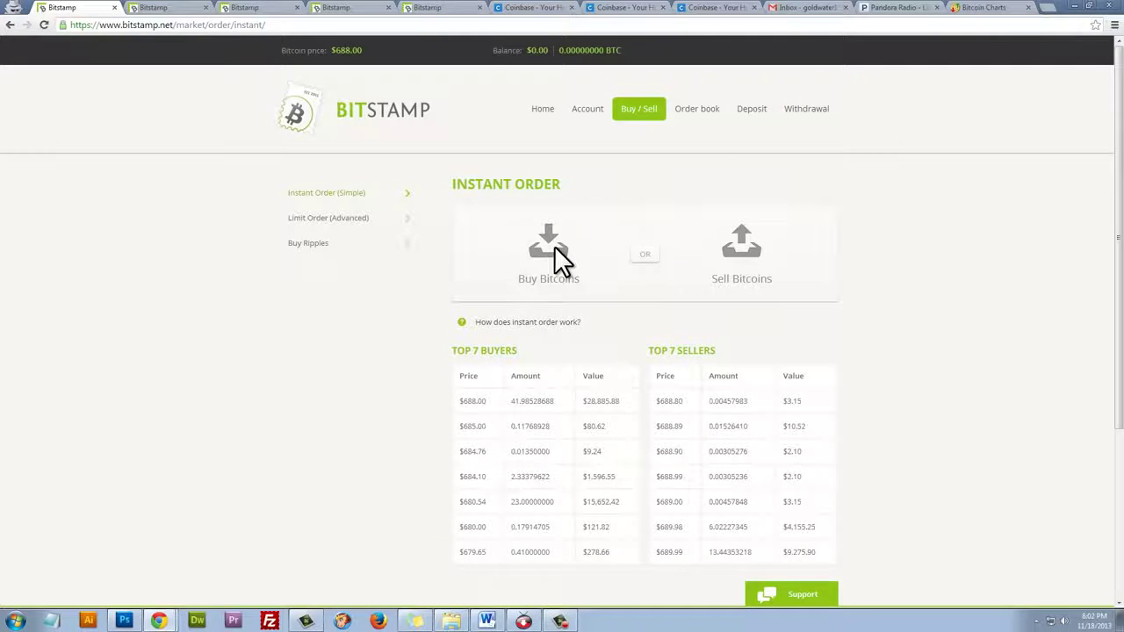
click(554, 246)
click(638, 387)
text(12)
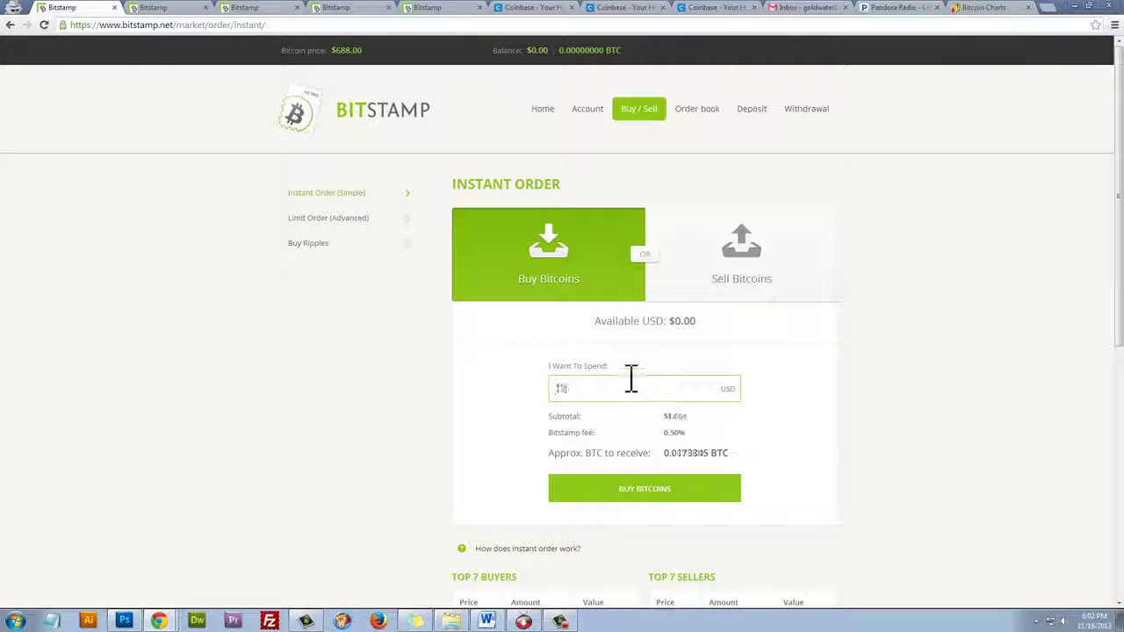
text(00)
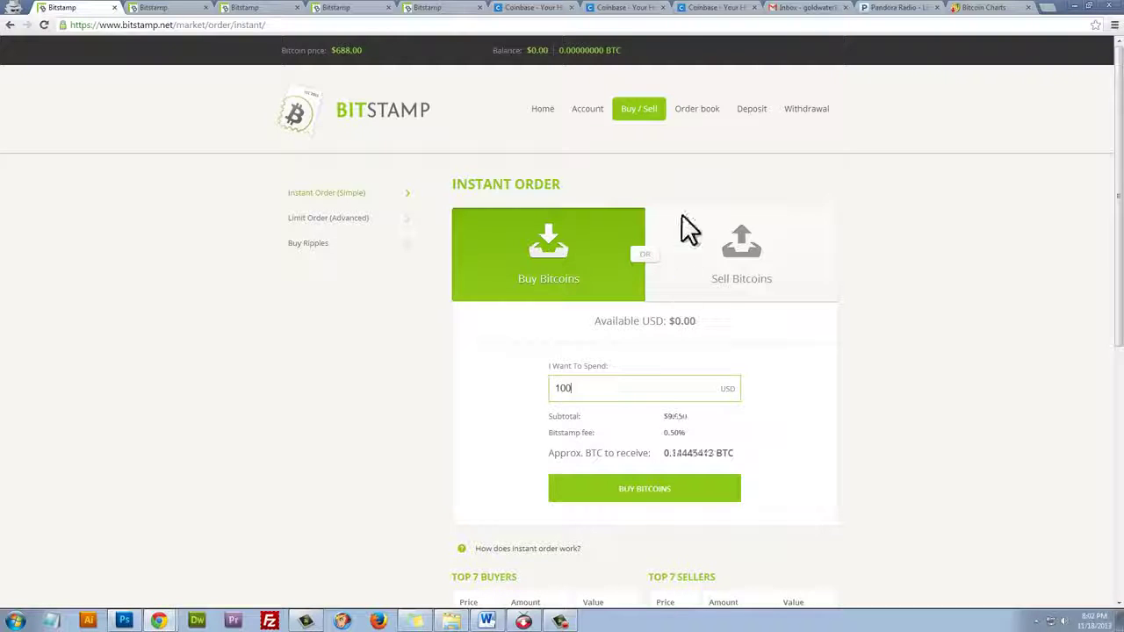
click(748, 264)
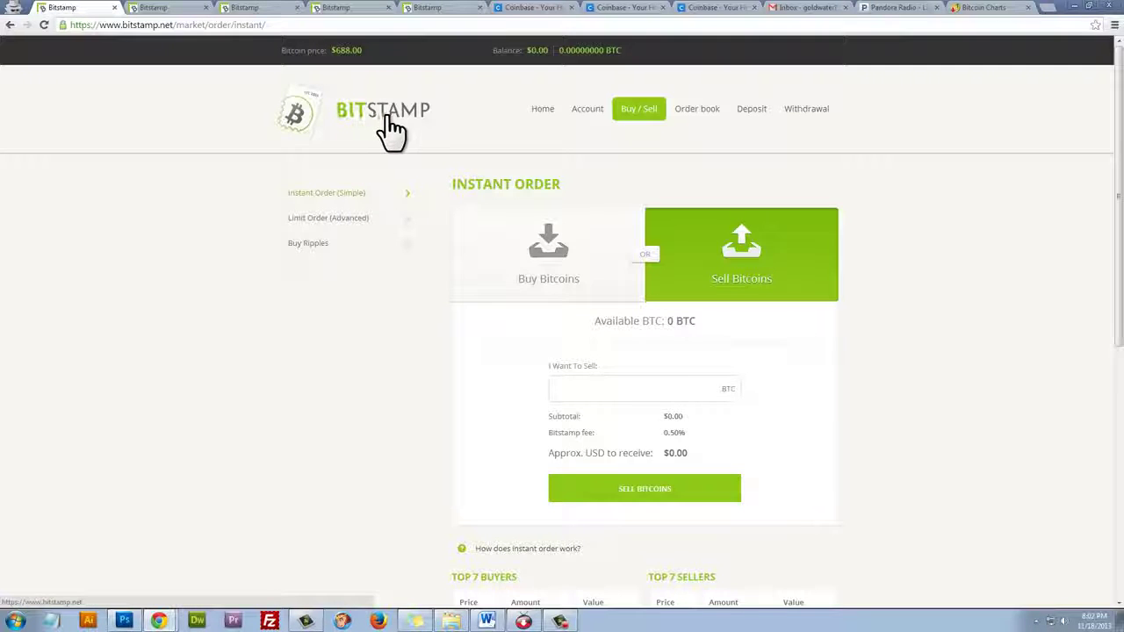
Step: Switch to Coinbase and look through the account's transactions and its Buy Bitcoin and Sell Bitcoin pages
click(523, 8)
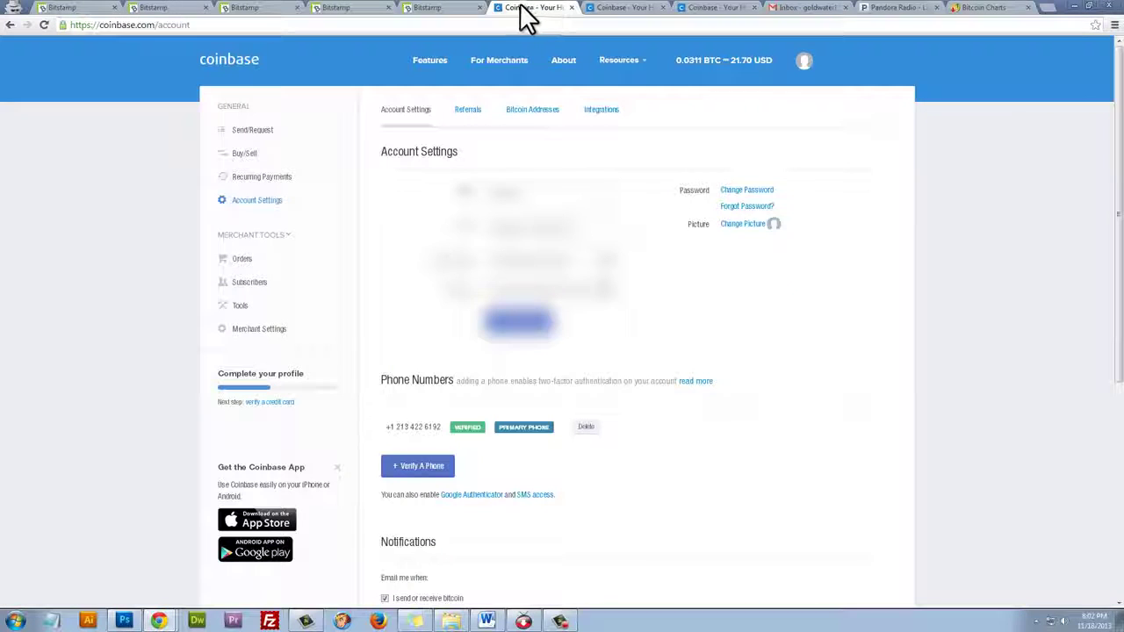
click(232, 69)
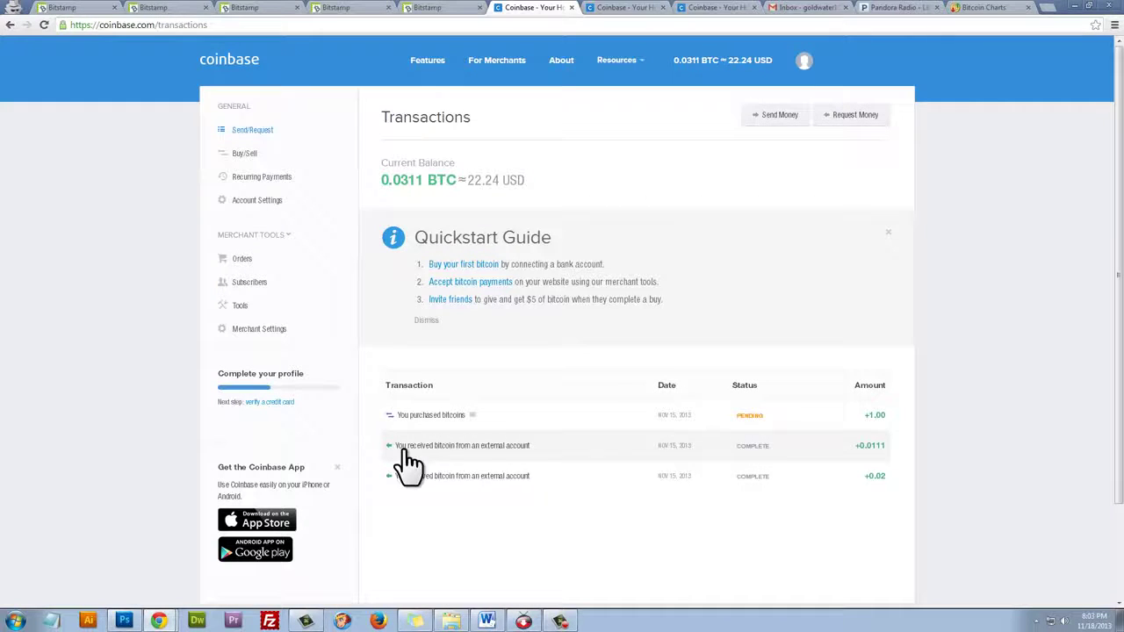
click(249, 155)
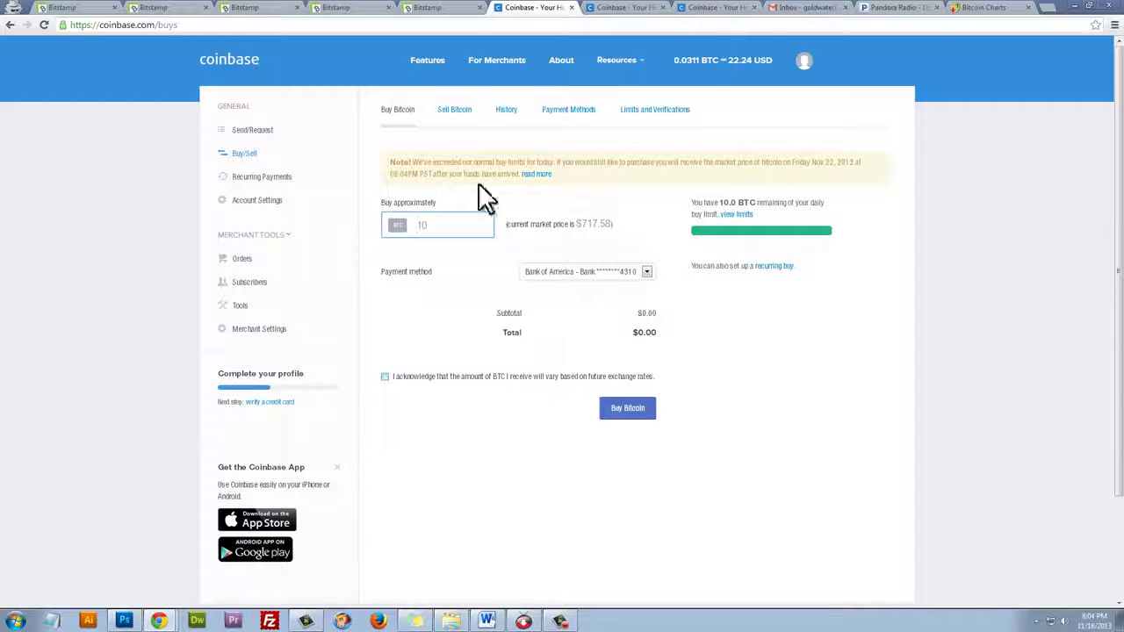
click(447, 112)
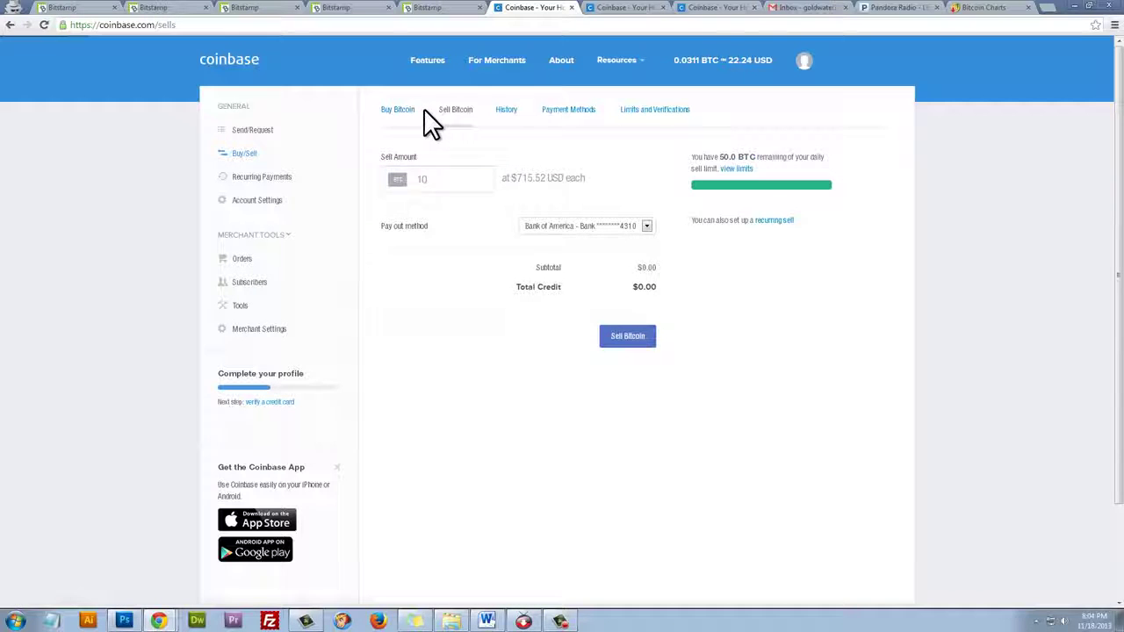
click(499, 112)
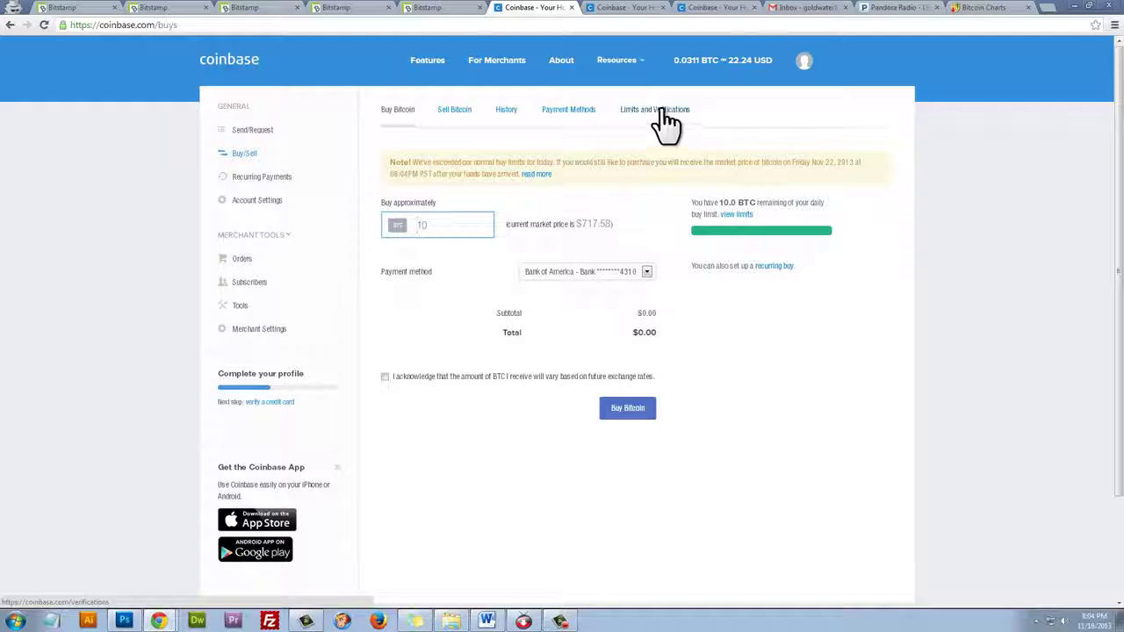
Step: Open Limits and Verifications and compare the daily buy and sell limits of levels 0, 1 and 2
click(660, 112)
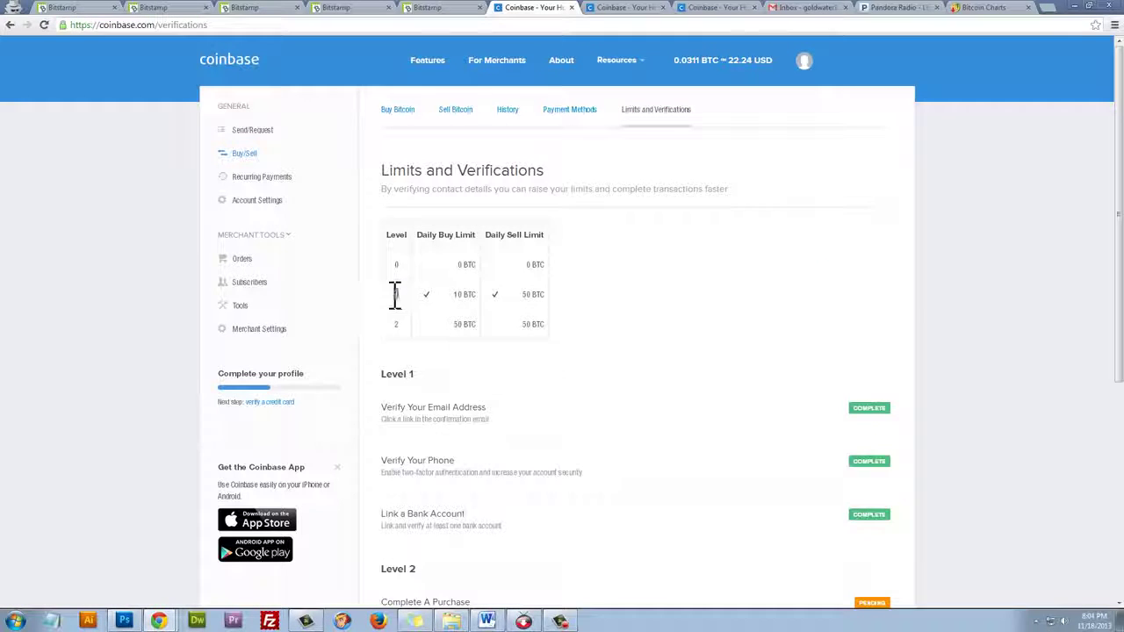
click(397, 266)
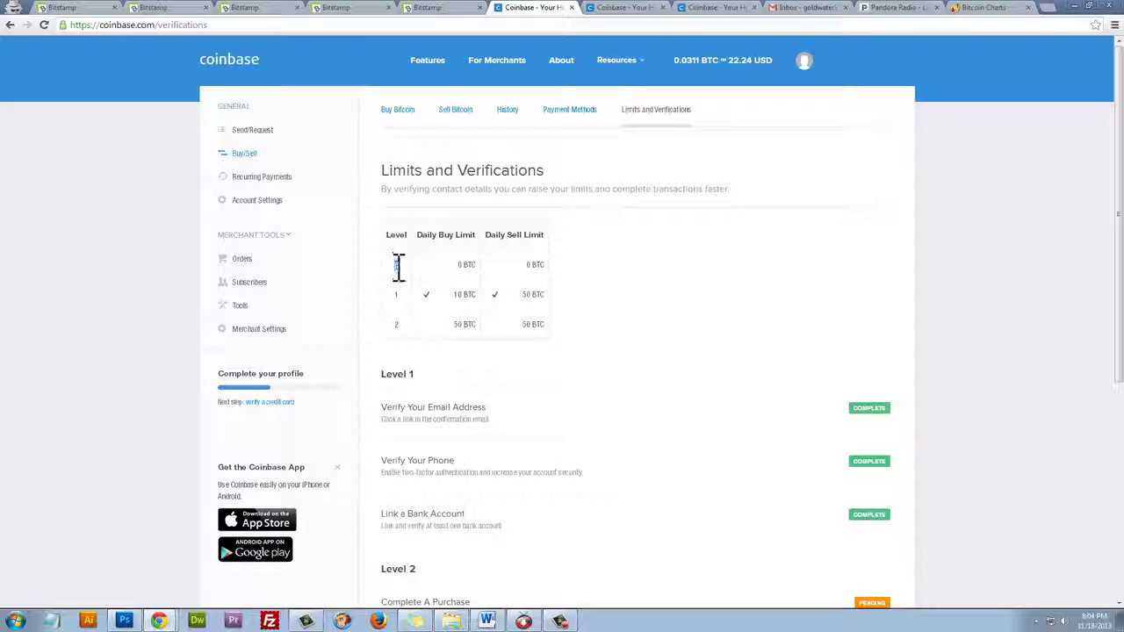
double_click(397, 323)
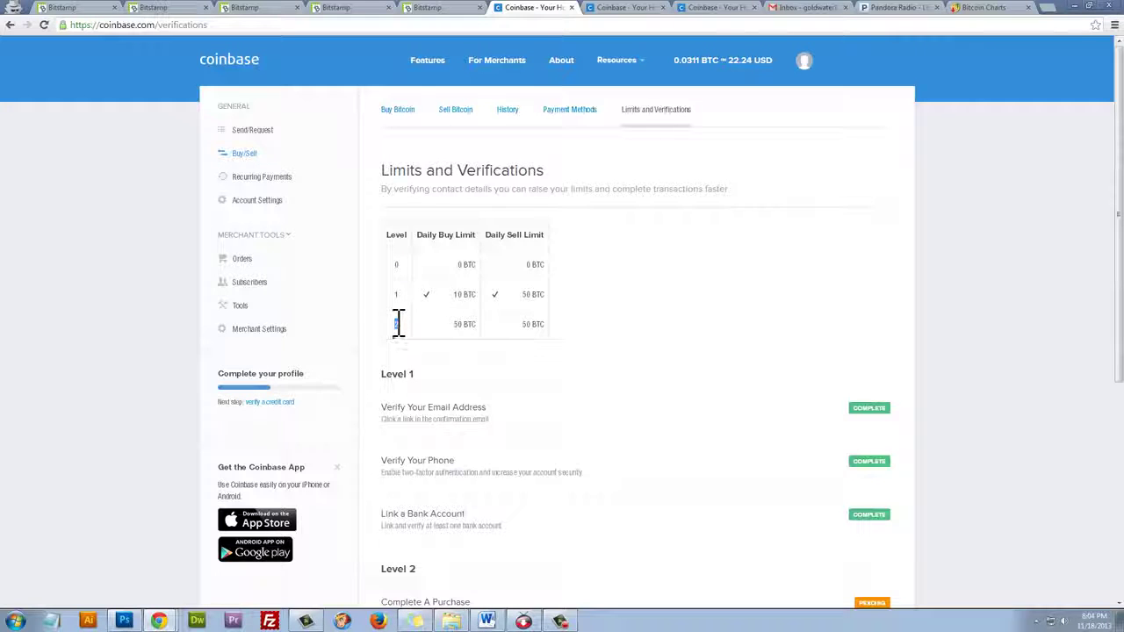
double_click(396, 294)
drag(456, 294, 537, 294)
click(536, 294)
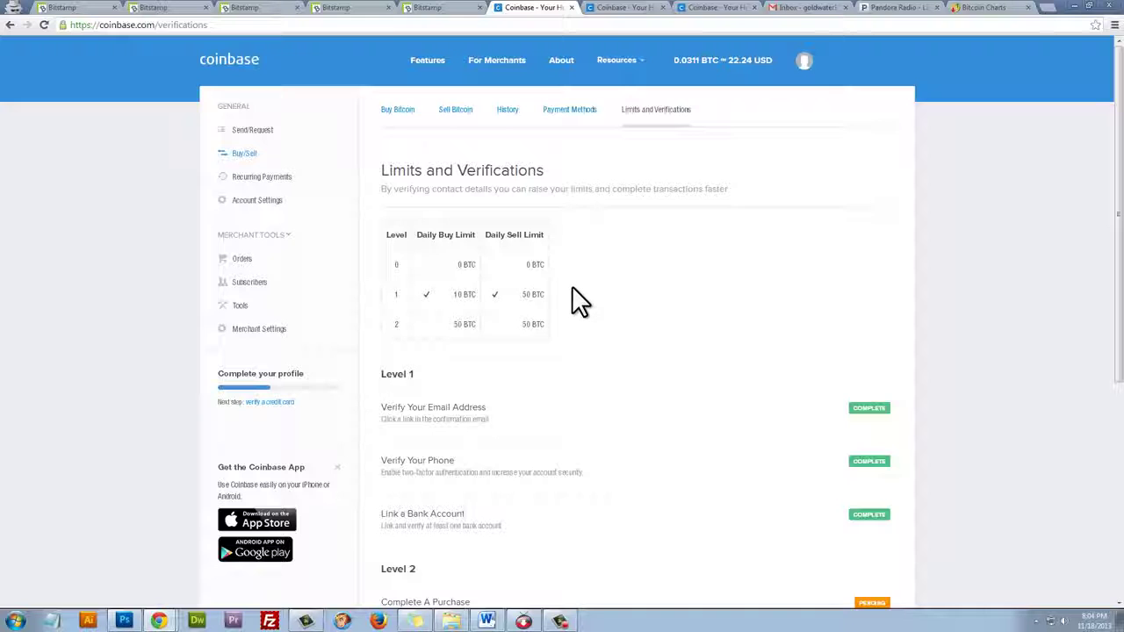
Step: Examine the Level 1 and Level 2 verification requirements, including linking a bank account, completing a purchase and verifying identity
scroll(573, 301, down, 1)
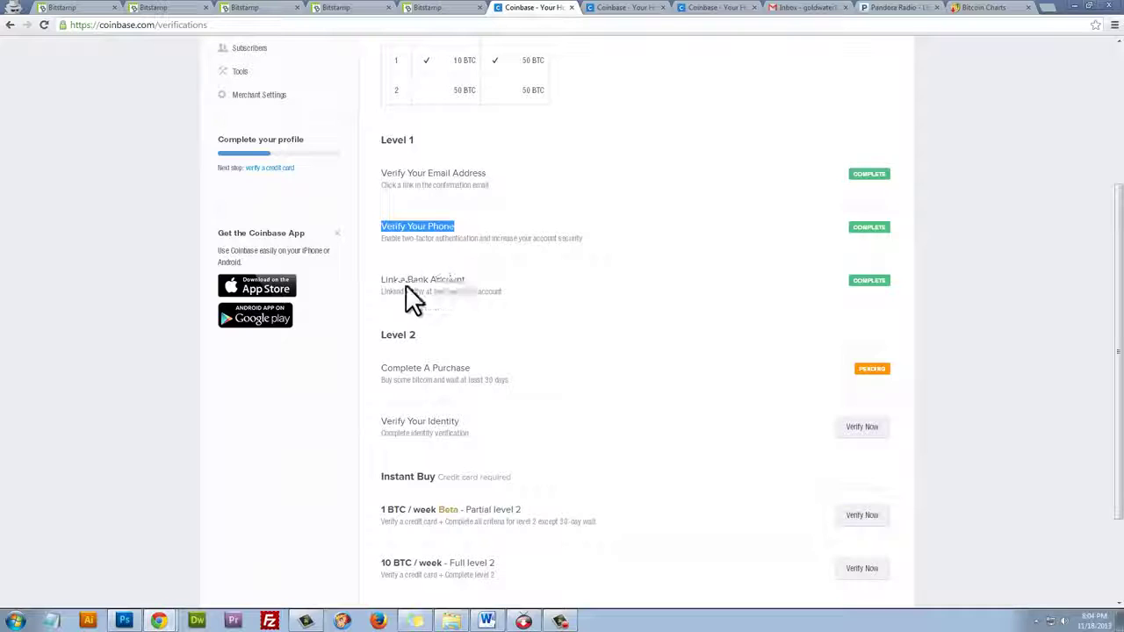
drag(389, 281, 478, 292)
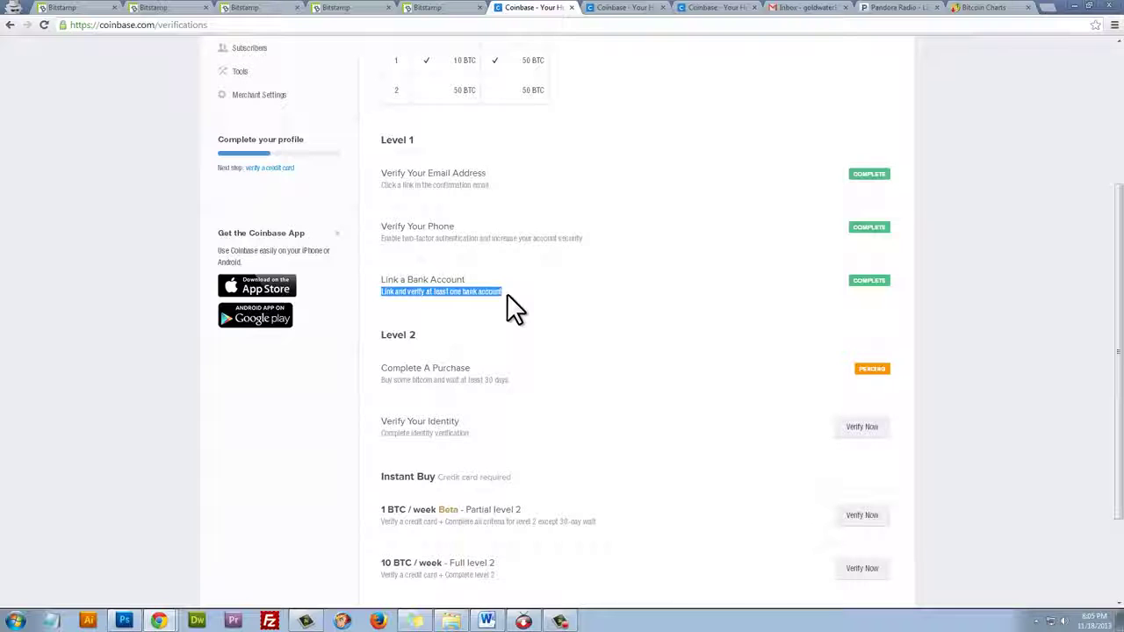
scroll(456, 303, down, 2)
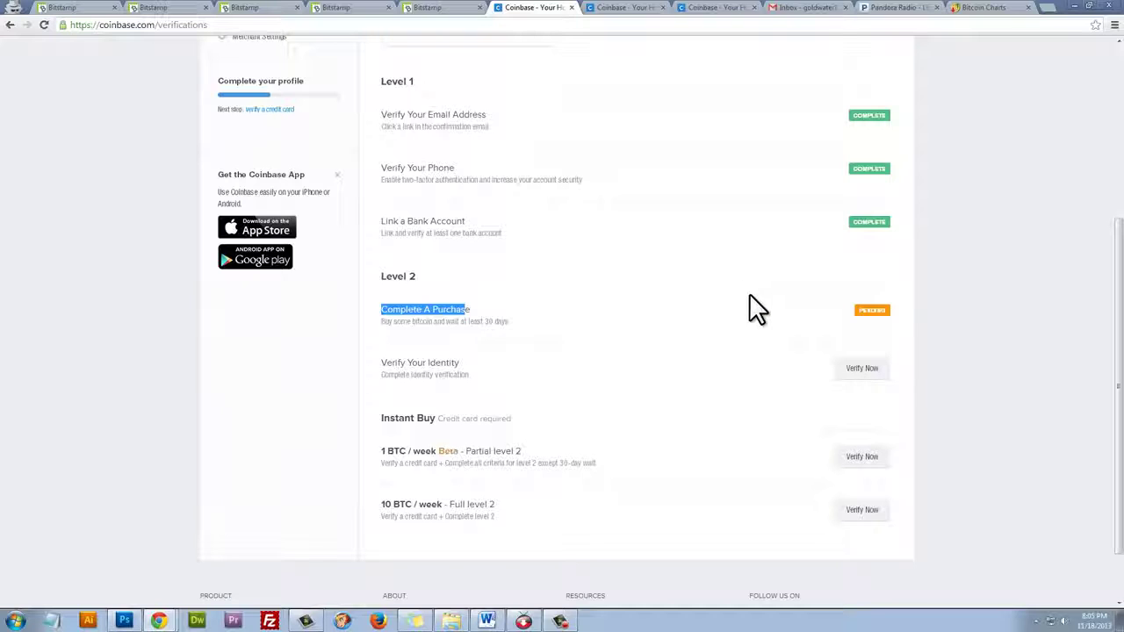
click(580, 314)
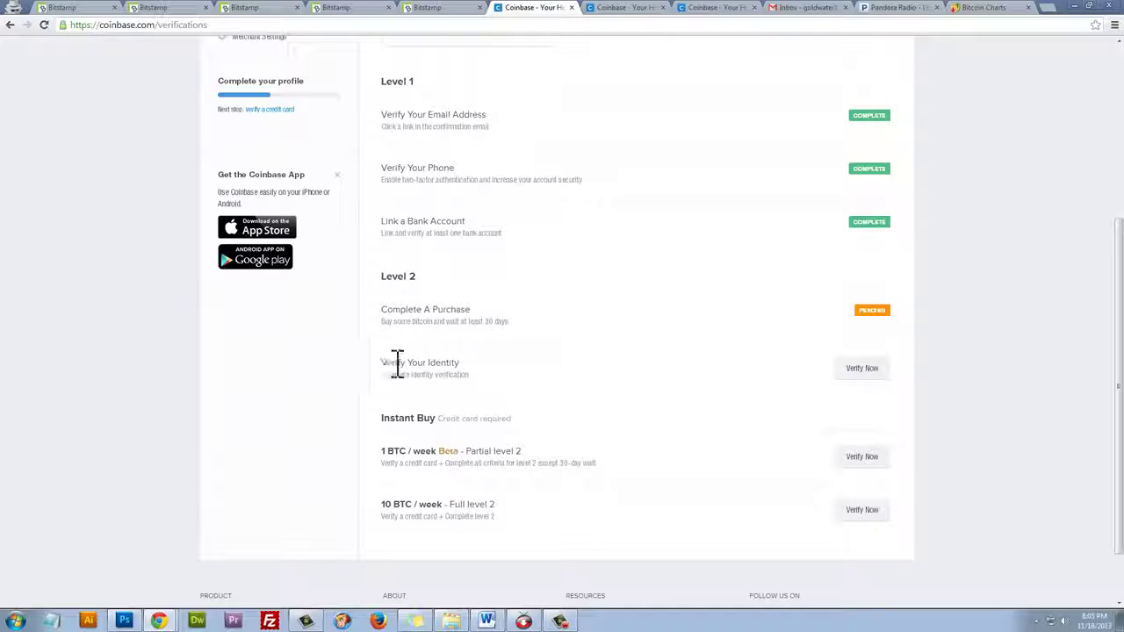
drag(382, 363, 462, 362)
drag(386, 376, 462, 370)
Step: Examine the Instant Buy requirements for the 1 BTC / week and 10 BTC / week options
scroll(843, 392, down, 1)
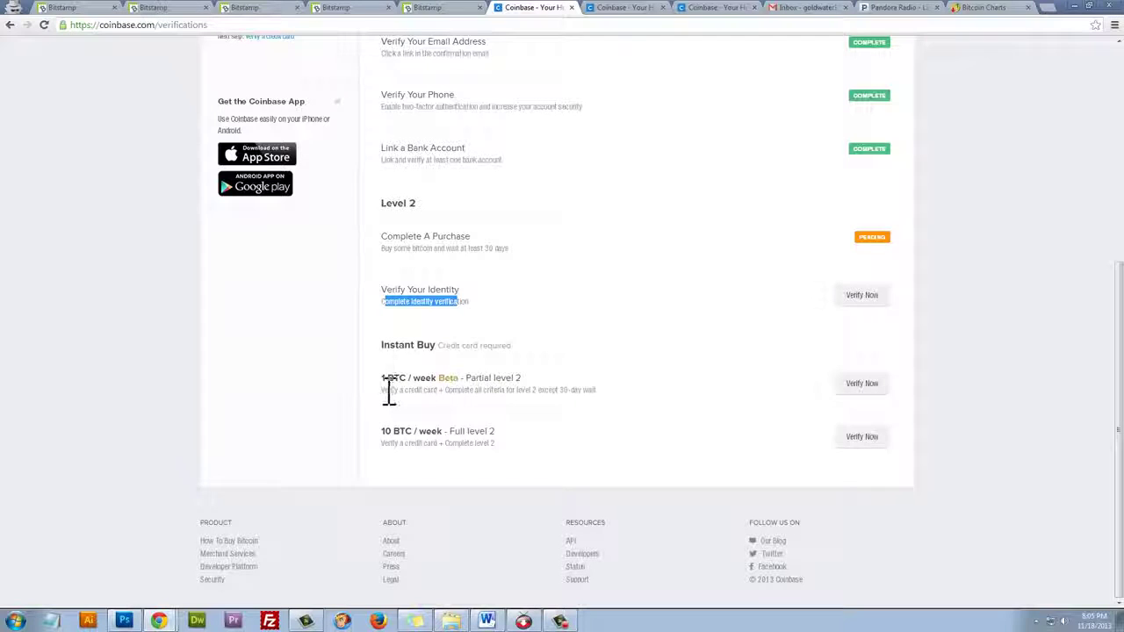
drag(383, 390, 444, 390)
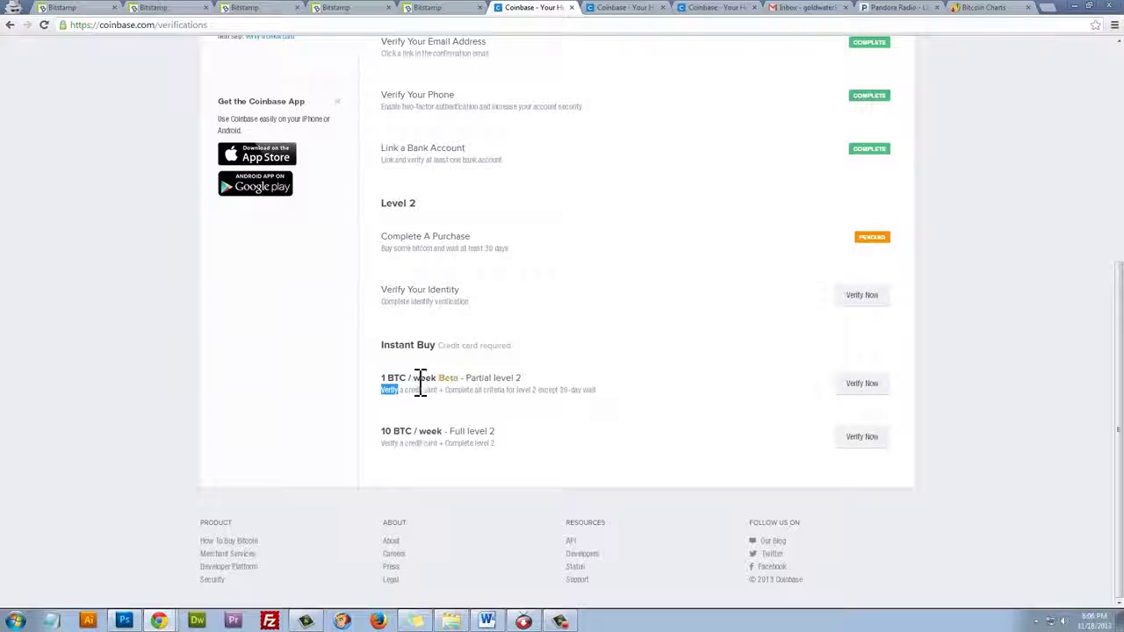
drag(381, 345, 442, 343)
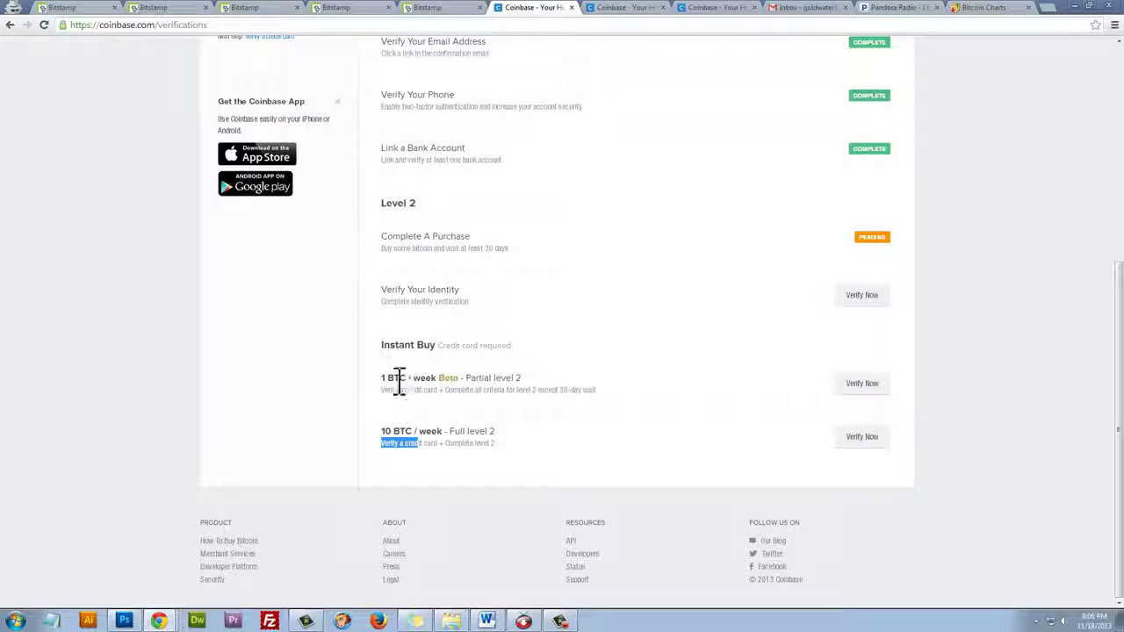
drag(382, 377, 480, 379)
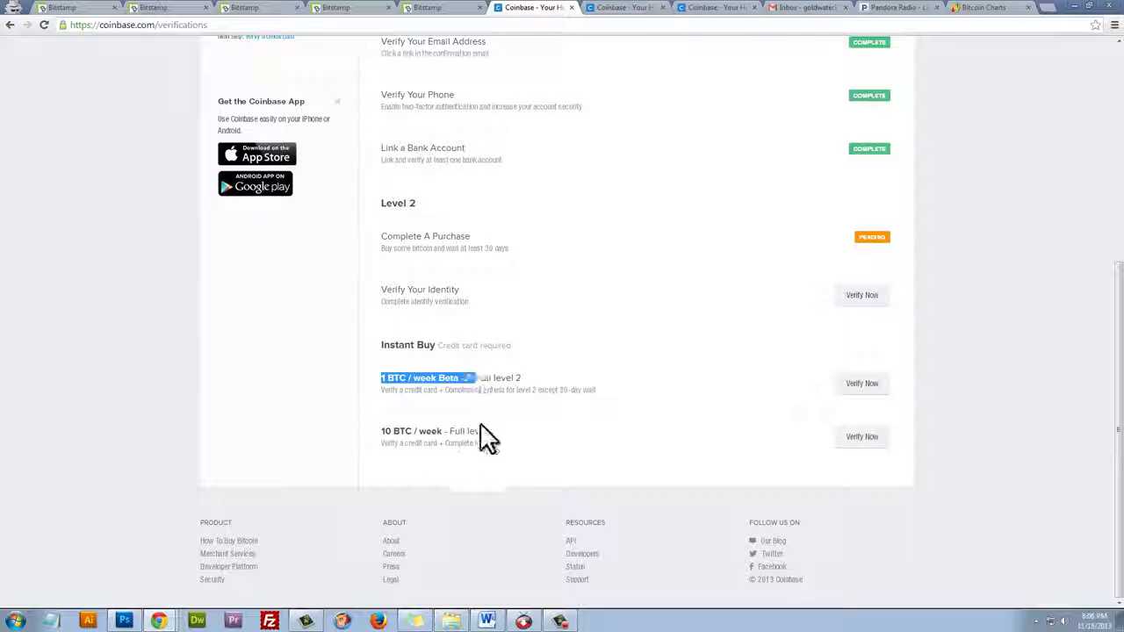
drag(451, 444, 504, 440)
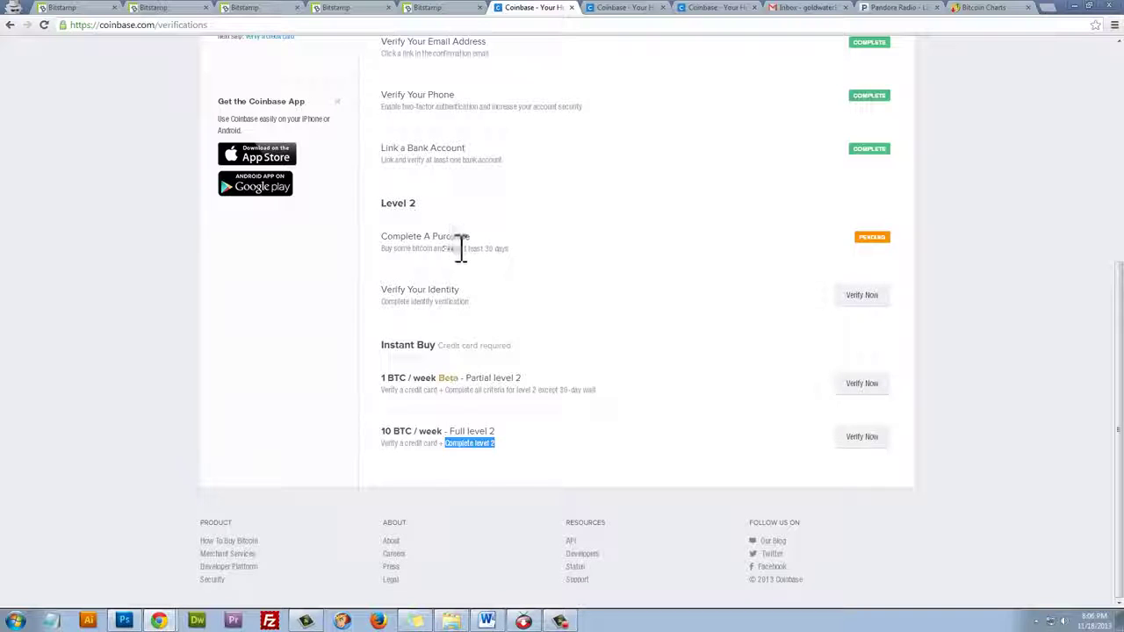
Step: Compare the Level 2 Complete A Purchase requirement with the Instant Buy section and the Level 1 bank account requirement
drag(384, 237, 484, 233)
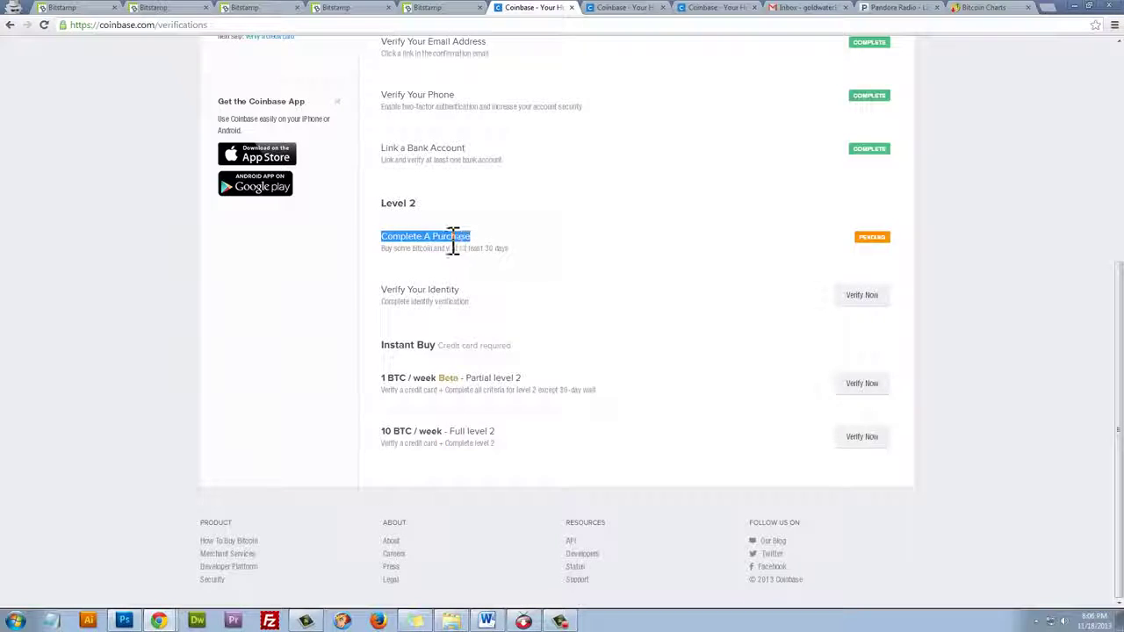
click(450, 246)
double_click(402, 346)
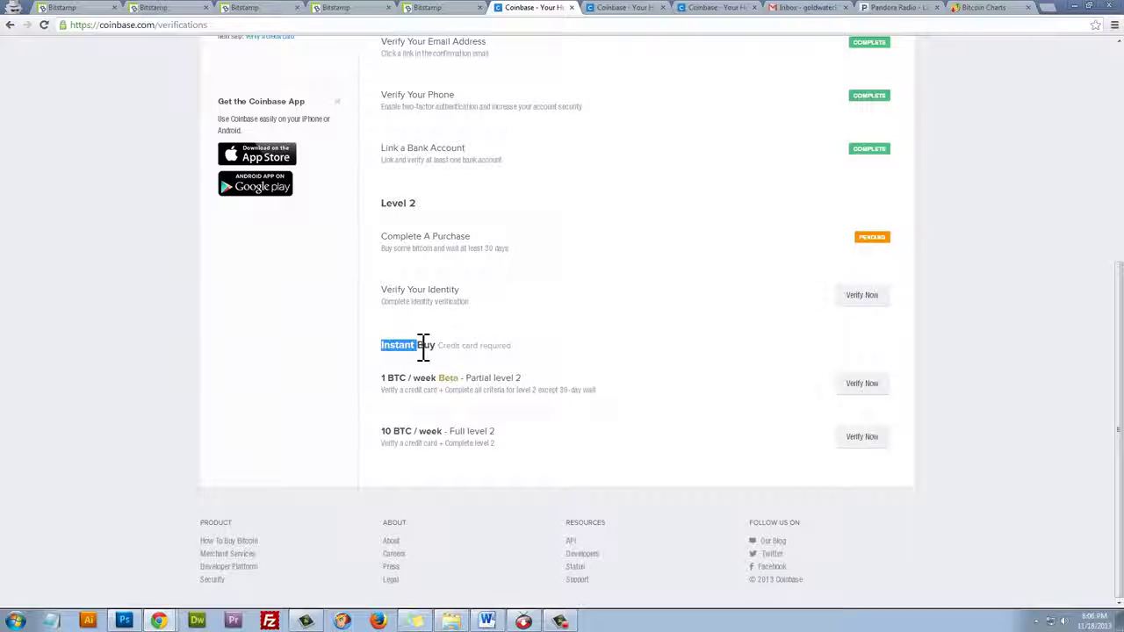
double_click(411, 238)
double_click(451, 238)
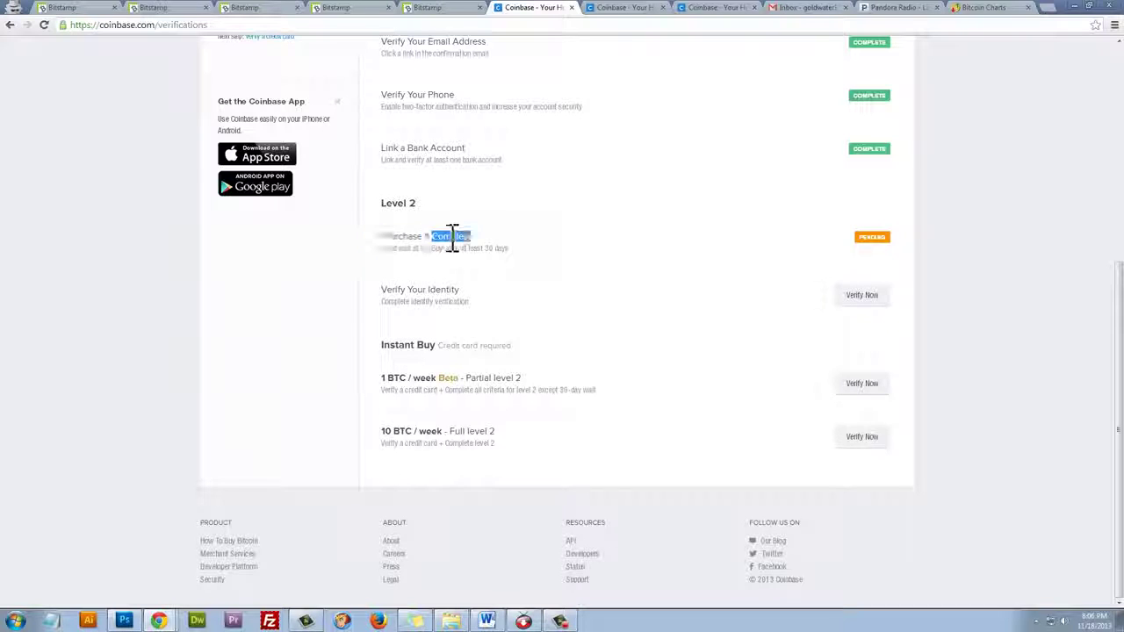
click(408, 242)
double_click(401, 160)
scroll(495, 246, up, 2)
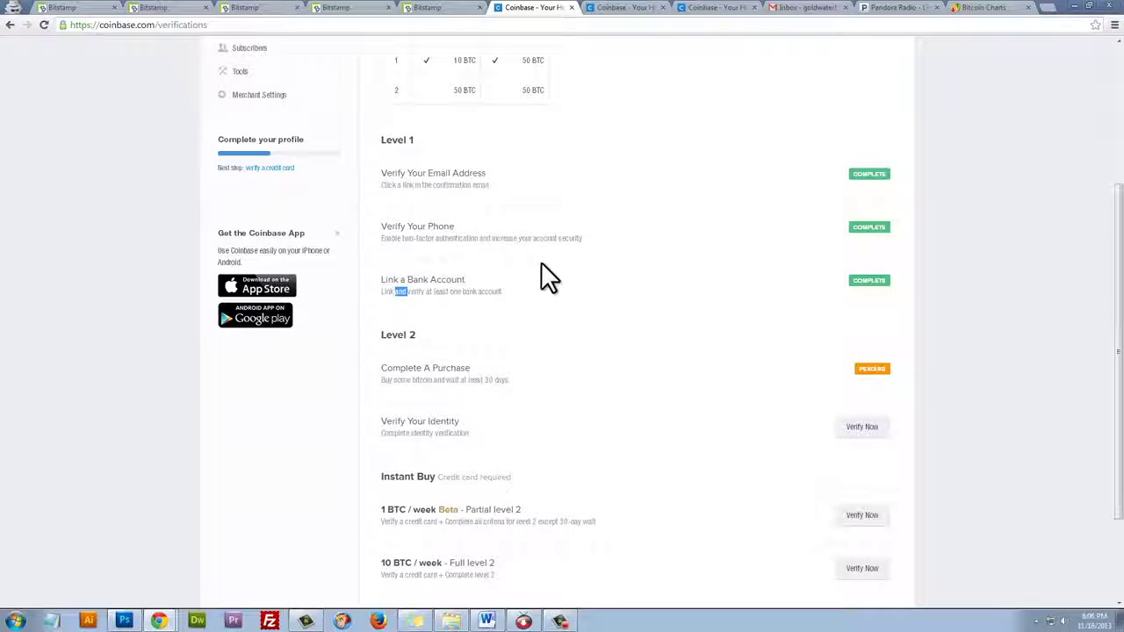
Step: Review the Complete A Purchase requirement again, along with the daily buy and sell limits table and the Instant Buy options
drag(379, 367, 517, 379)
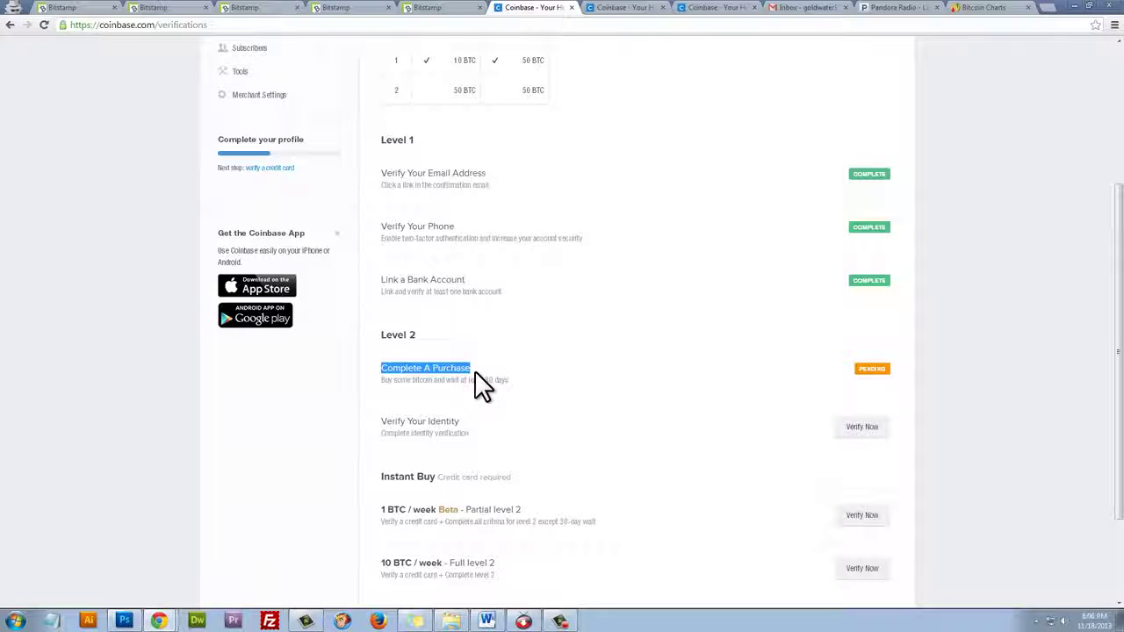
scroll(483, 384, up, 3)
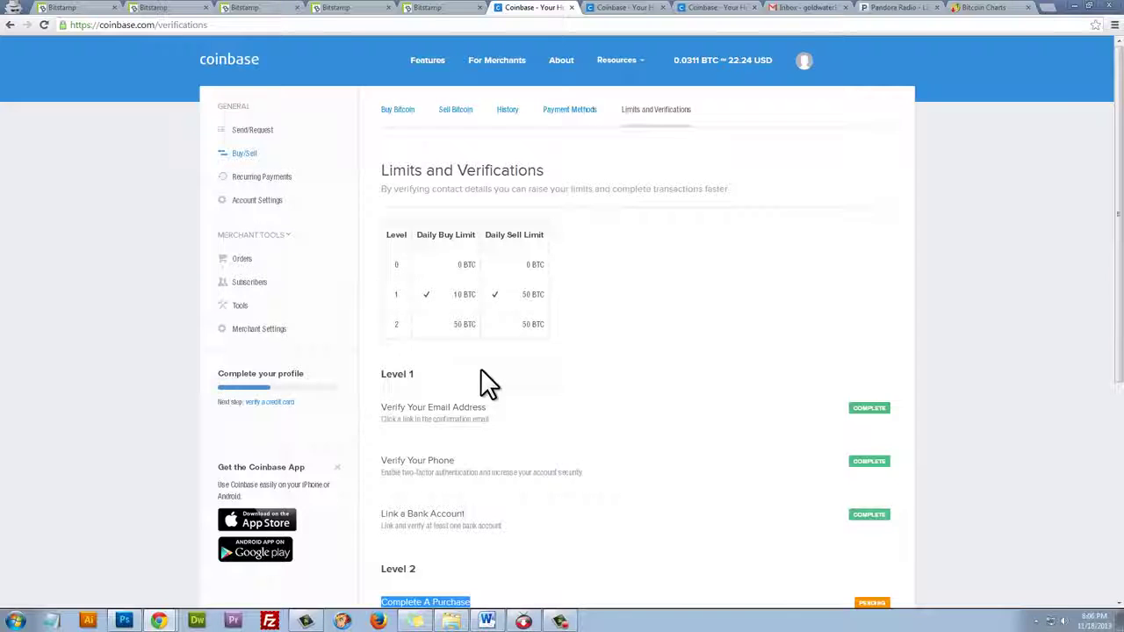
scroll(480, 369, down, 4)
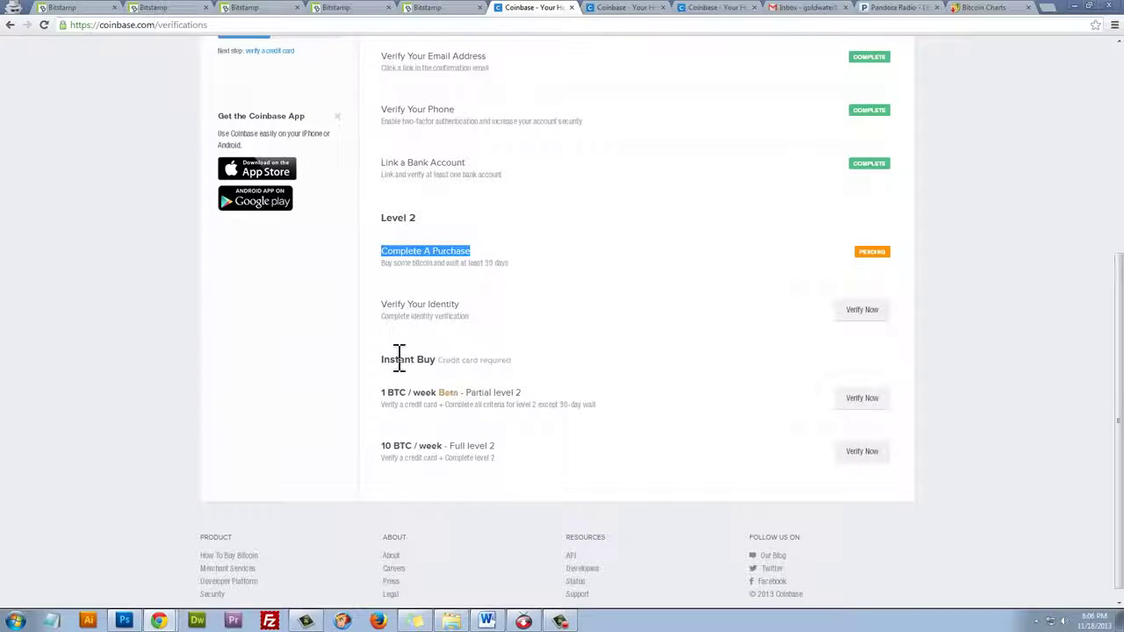
double_click(398, 358)
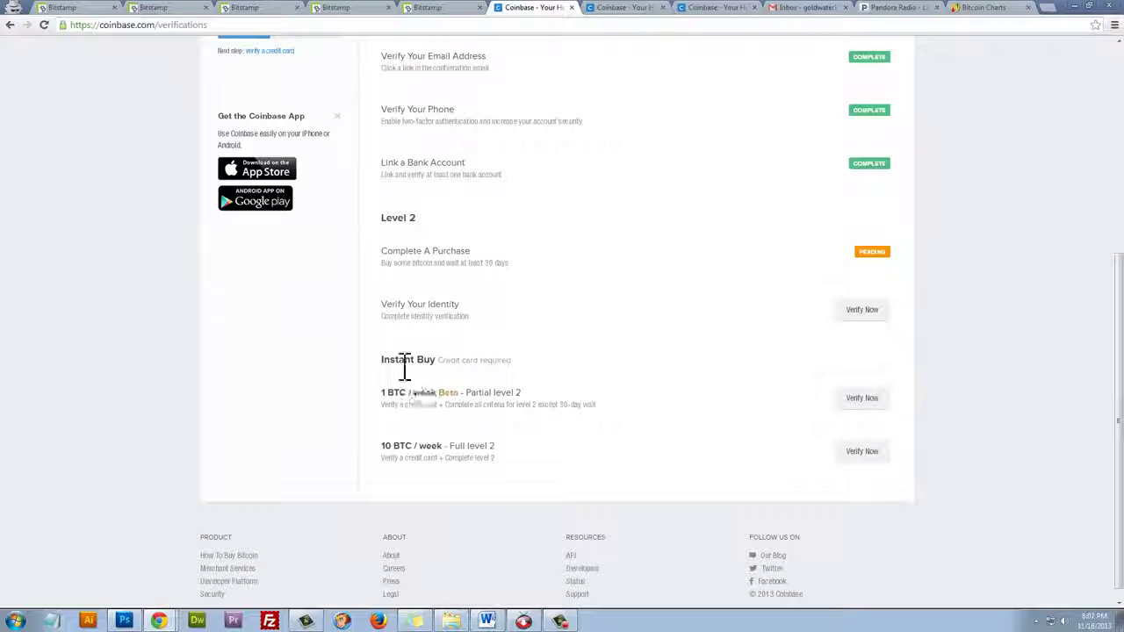
scroll(551, 363, up, 1)
scroll(572, 356, up, 3)
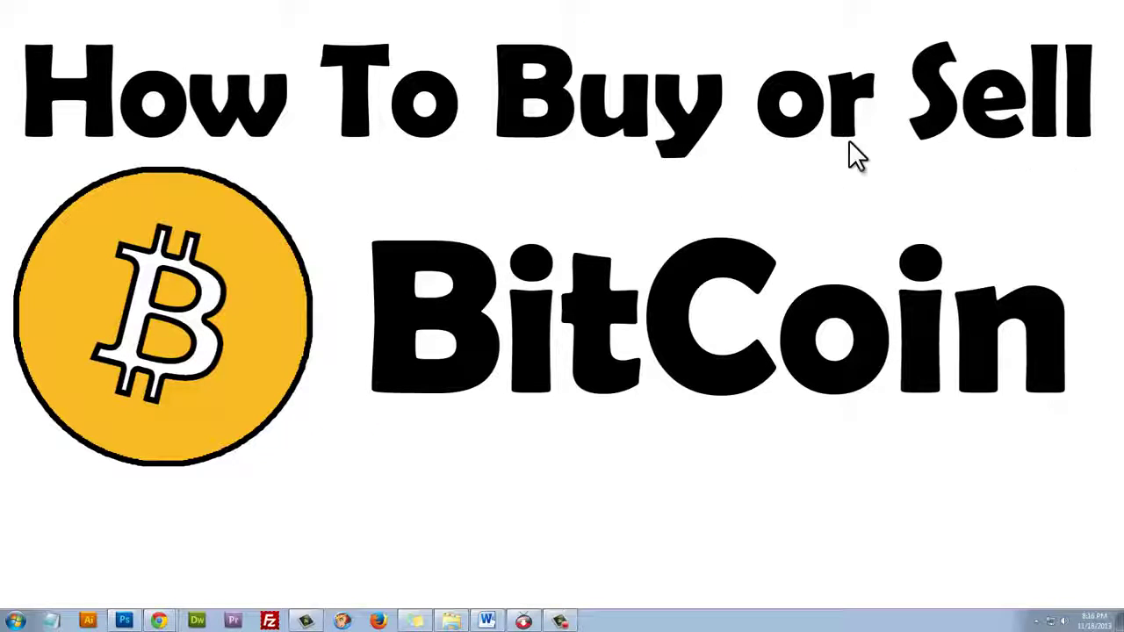
drag(888, 33, 1087, 169)
drag(8, 152, 355, 483)
drag(499, 236, 560, 280)
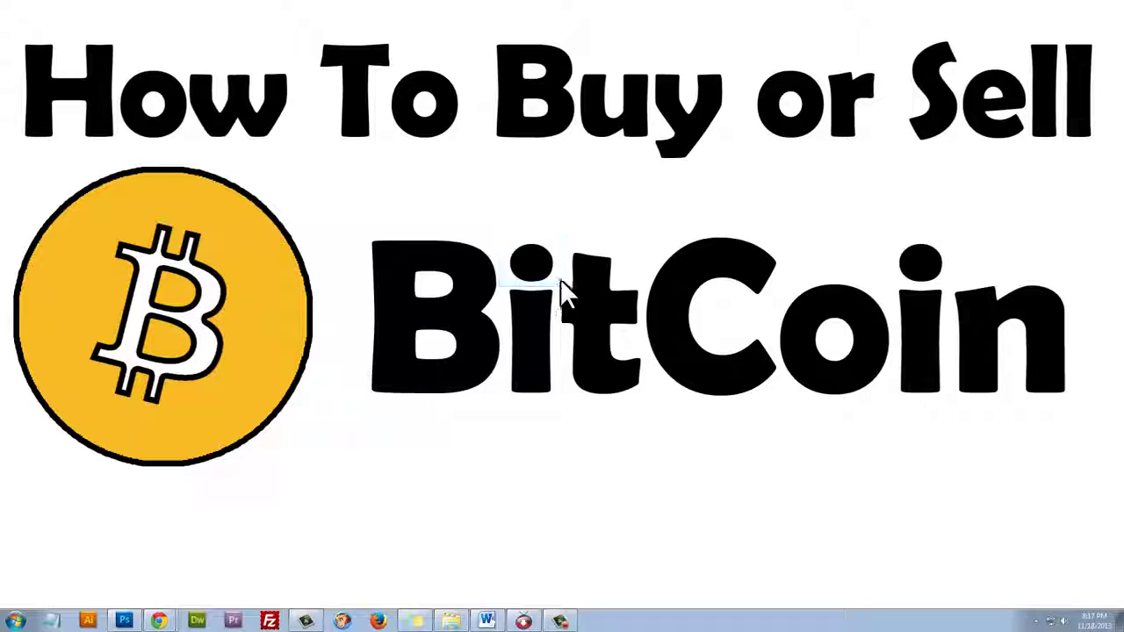